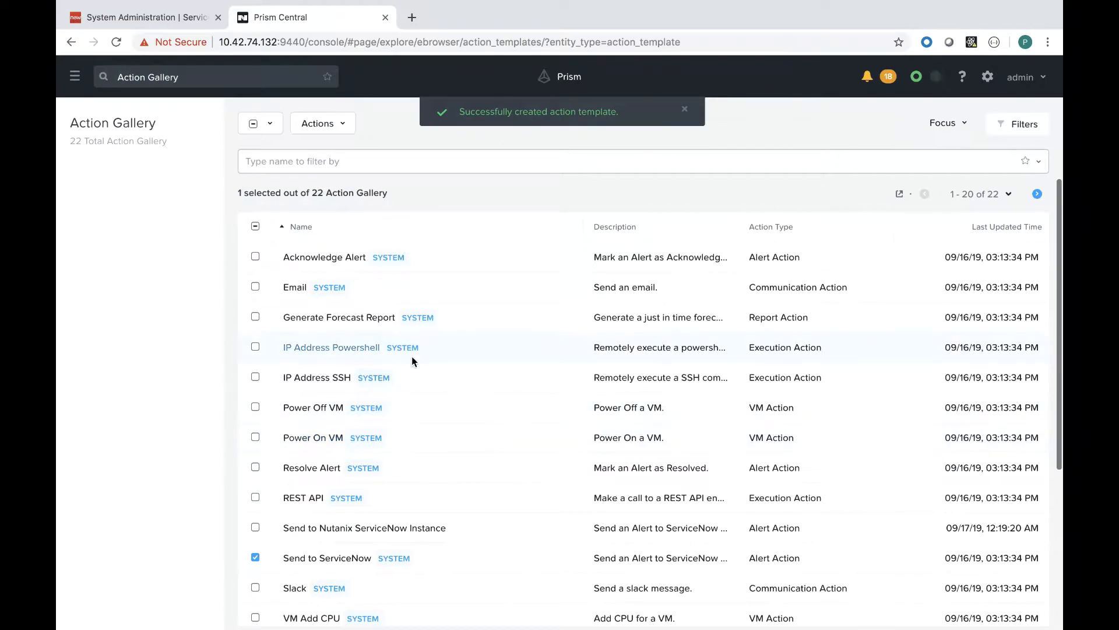
Step: Open the Prism Central main navigation menu
left_click(84, 94)
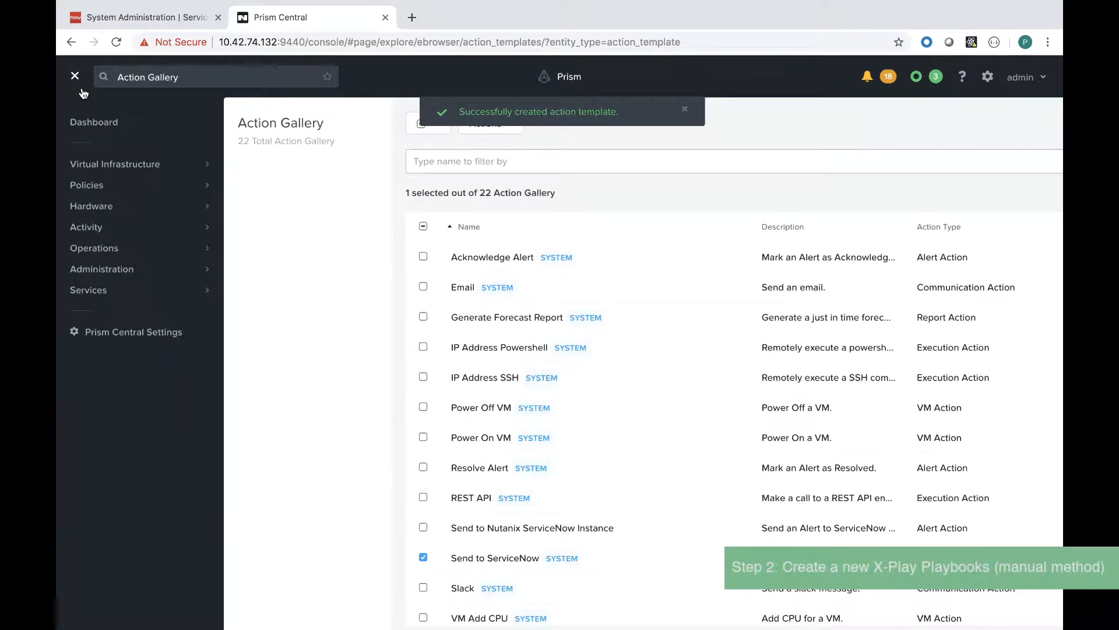
Step: Go to Operations > Playbooks and start creating a new playbook
mouse_move(136, 247)
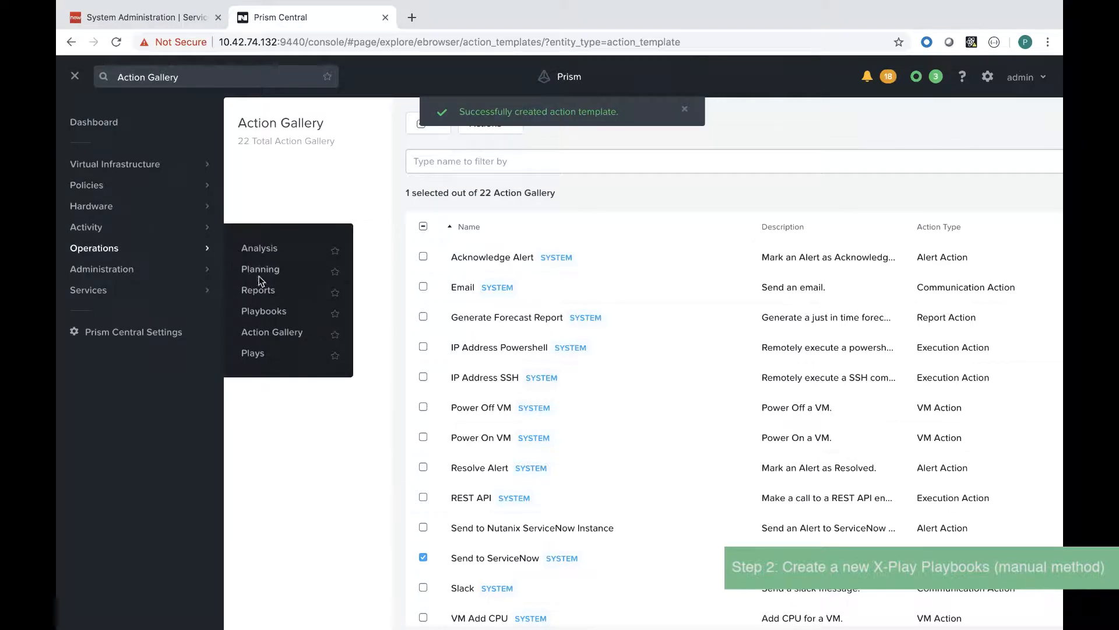
left_click(266, 311)
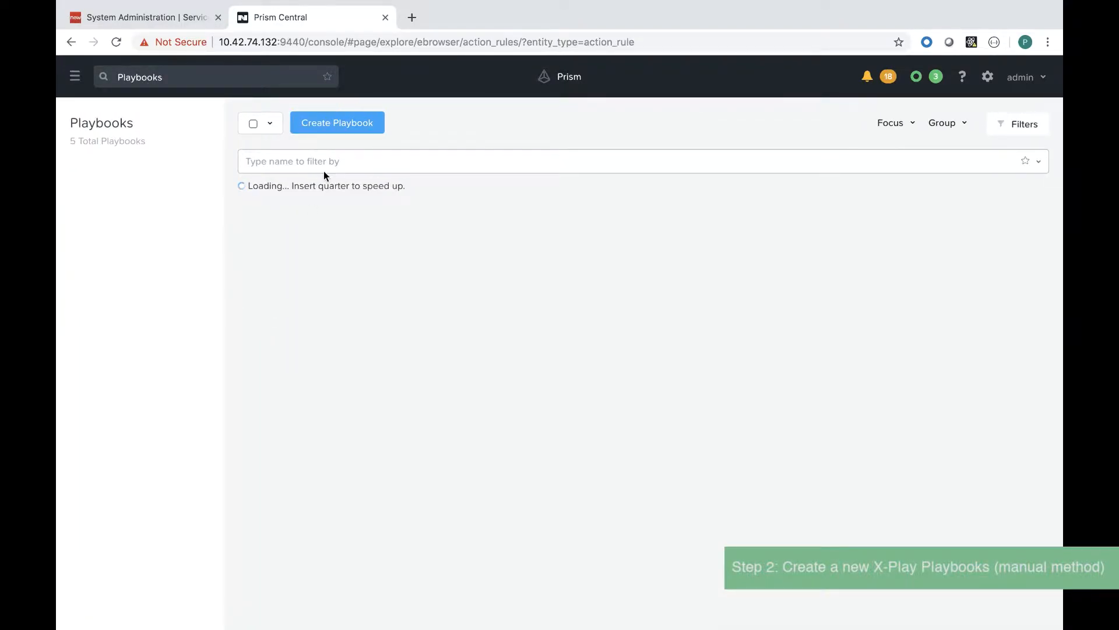
left_click(339, 124)
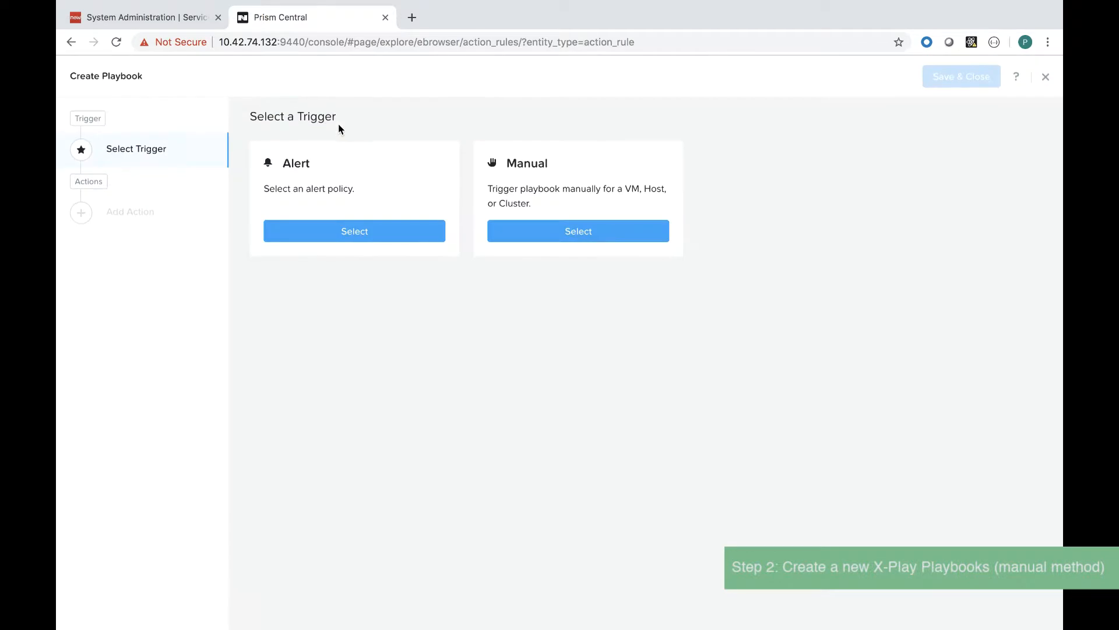
Step: Make the Compression Disabled alert policy the playbook's Alert trigger
left_click(332, 232)
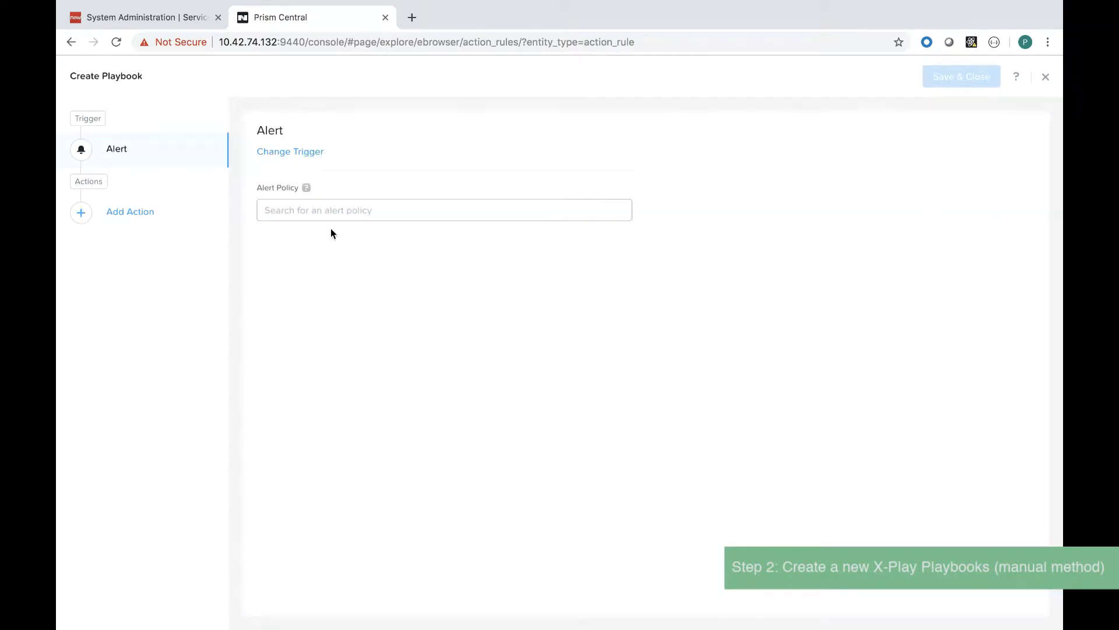
left_click(327, 211)
type("com")
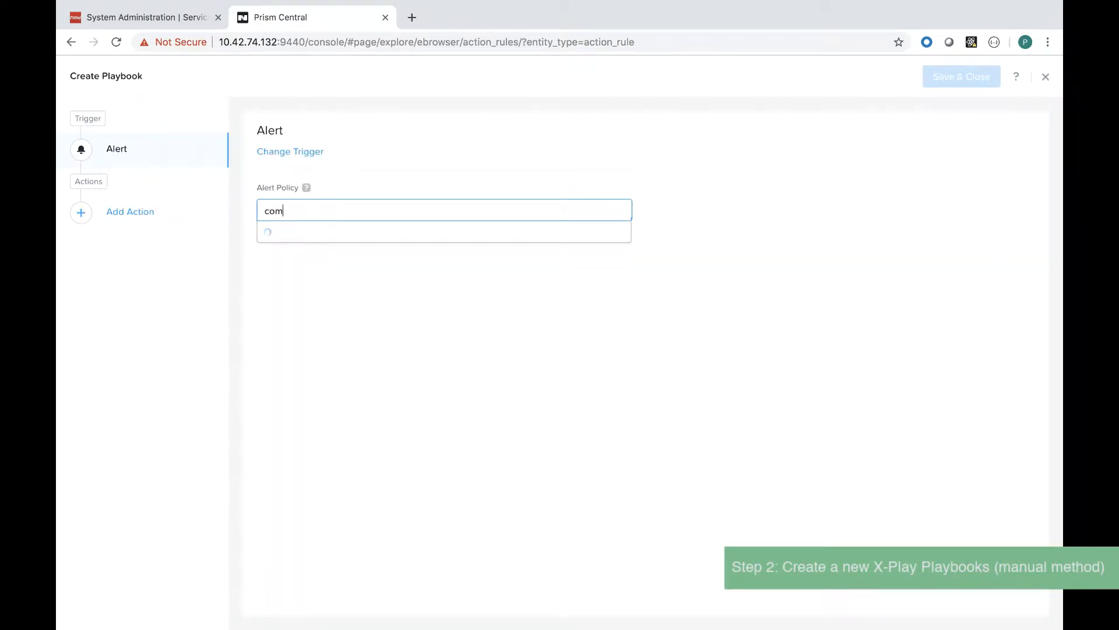
type("pre")
left_click(333, 231)
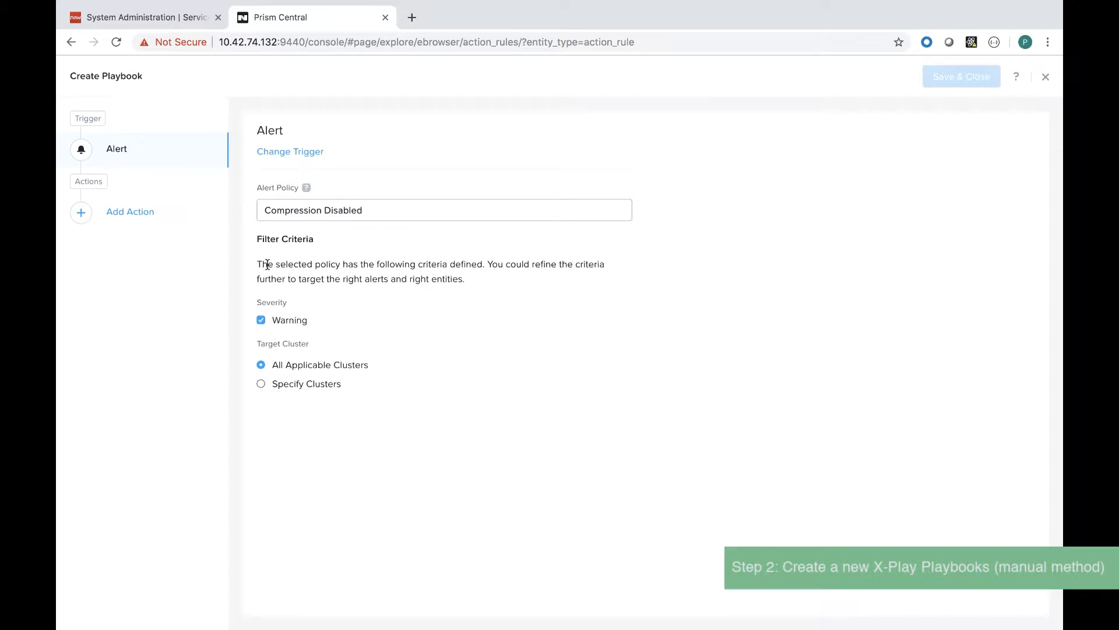
left_click(182, 226)
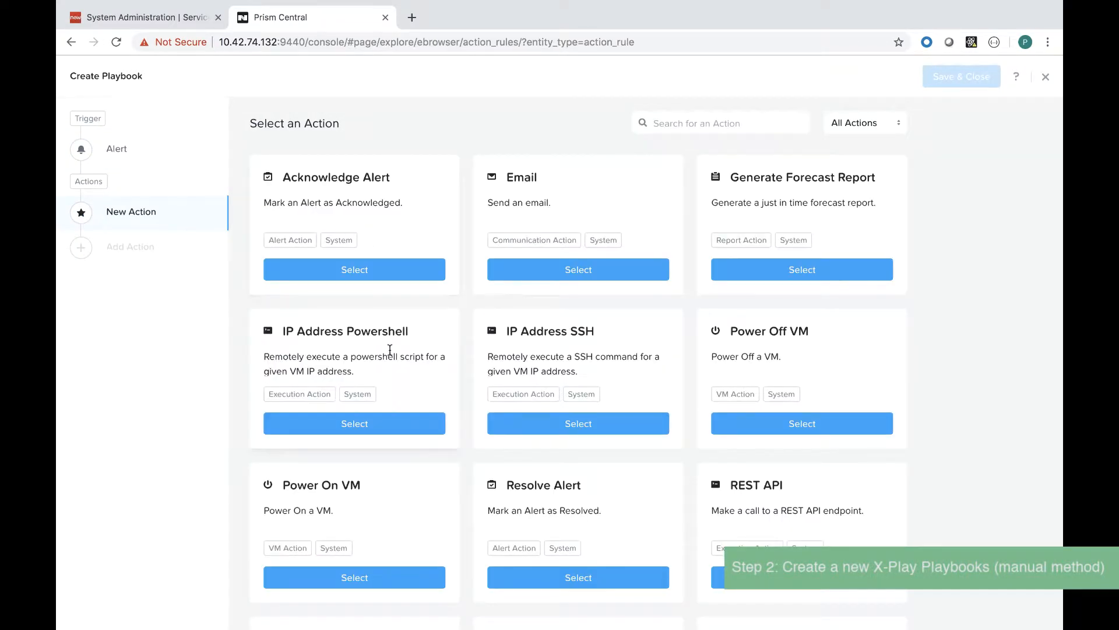
Step: Add the Send to Nutanix ServiceNow Instance action with the ServiceNow password, then save and close
scroll(390, 350, "down", 5)
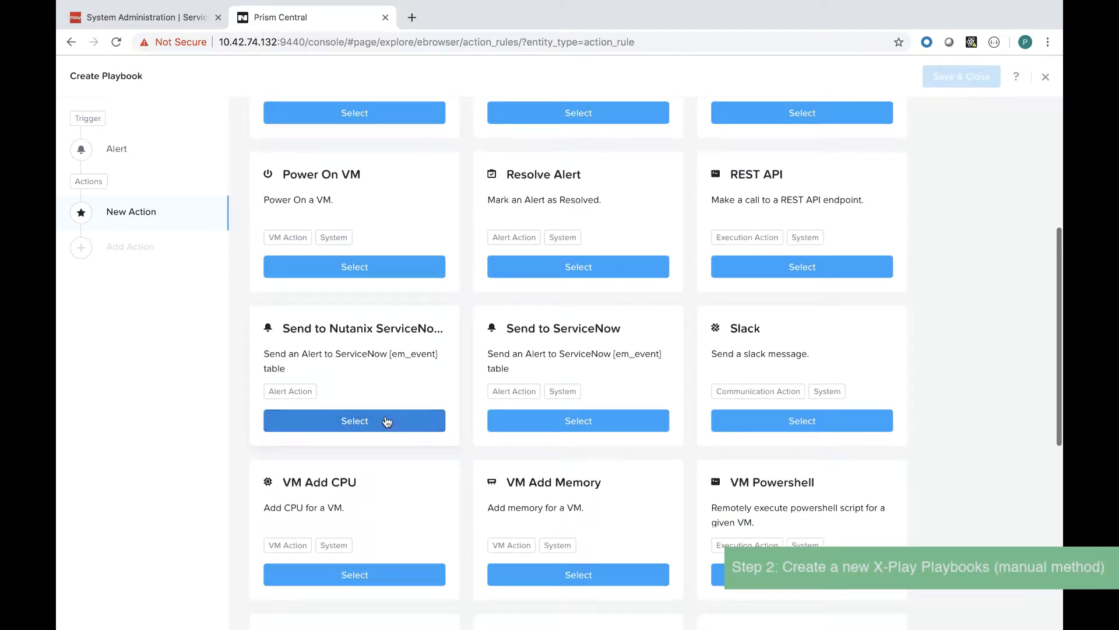
left_click(386, 415)
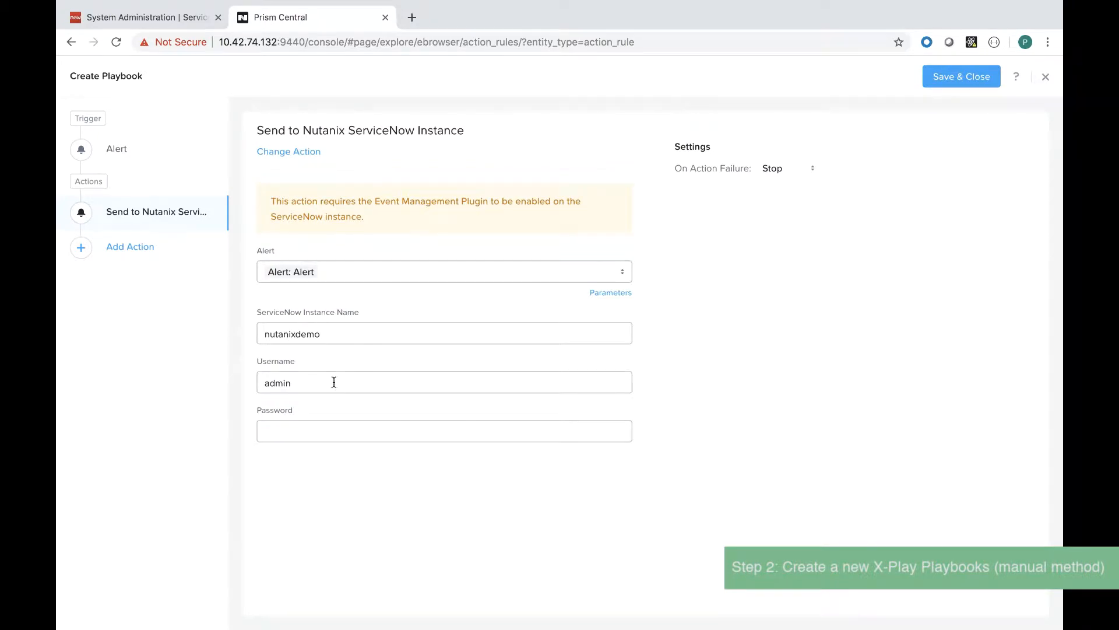
left_click(319, 429)
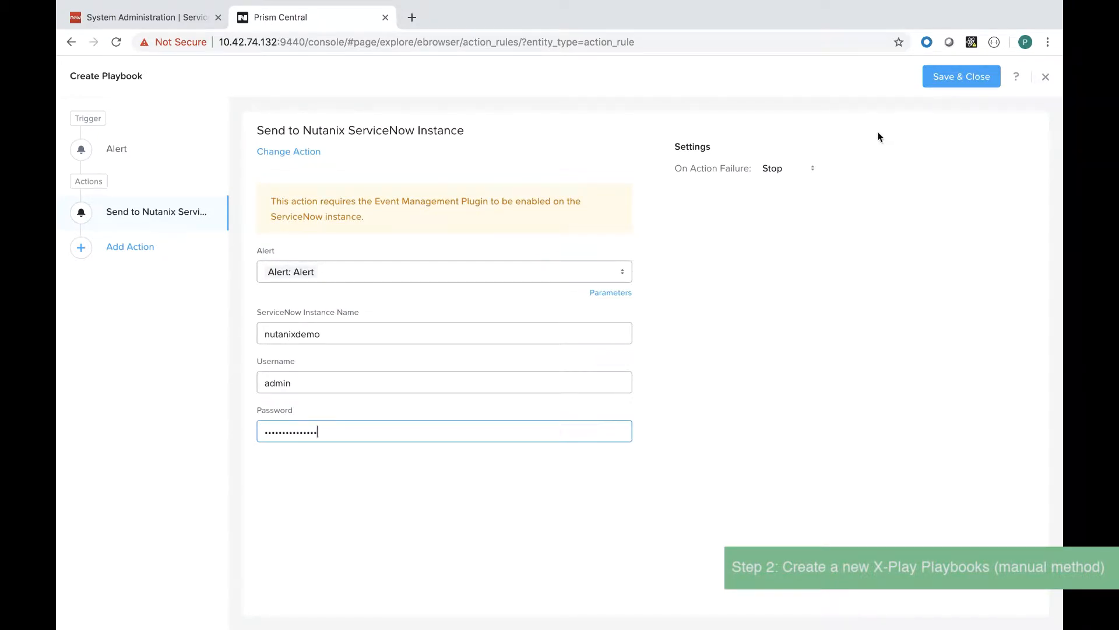
left_click(962, 76)
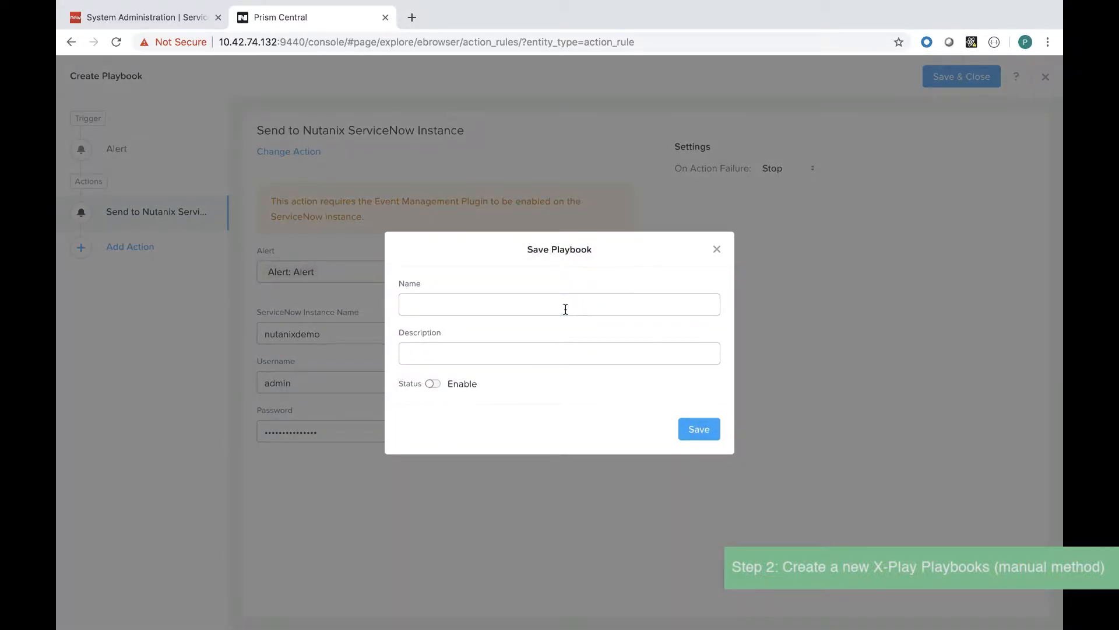
Step: Name the playbook Compression Disabled (ServiceNow Integration), enable it, and save
left_click(564, 306)
type("Compression Disabled (ServiceNow Integration")
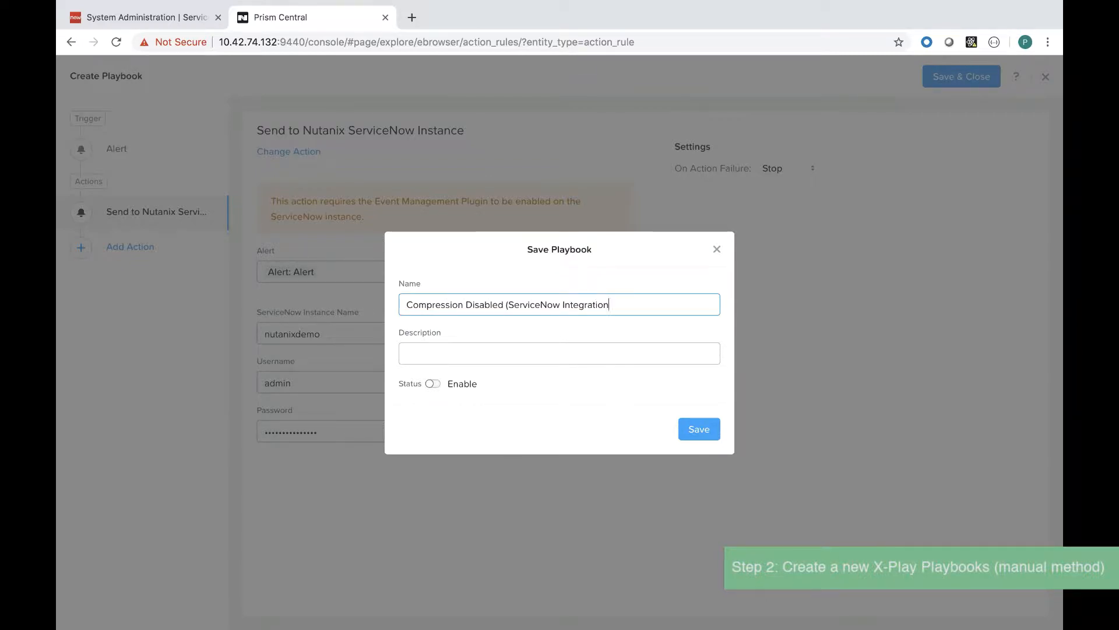
left_click(433, 384)
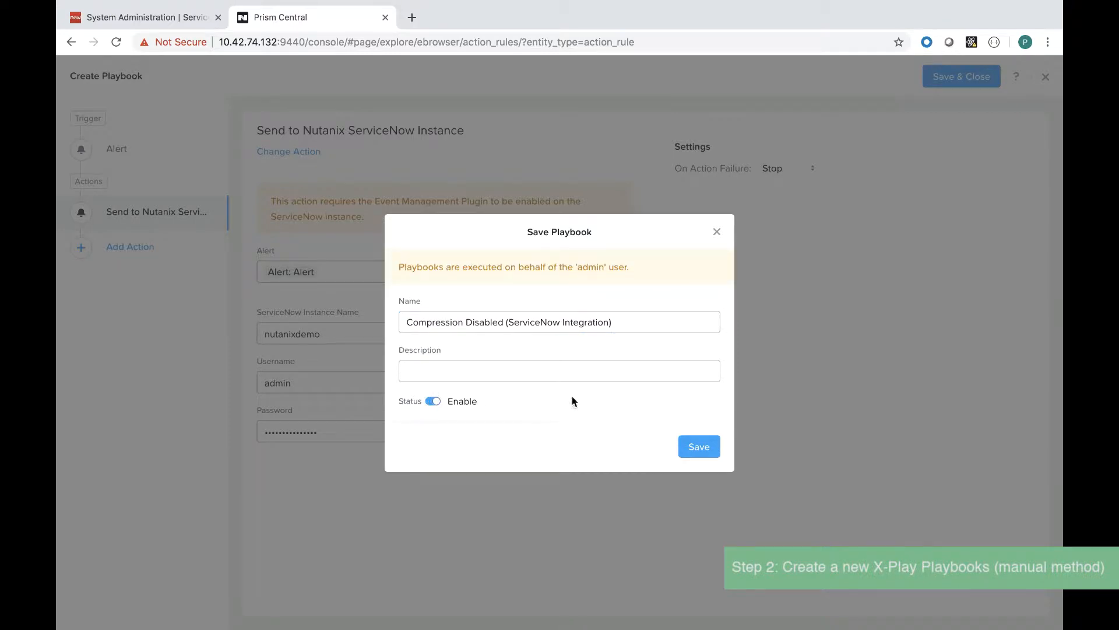
left_click(695, 444)
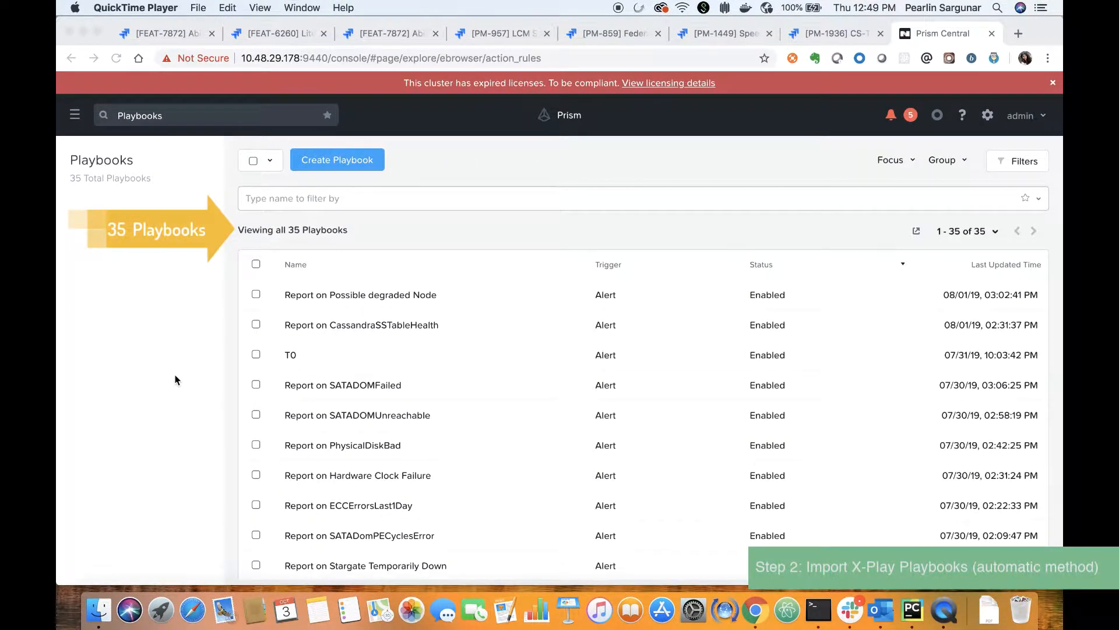
key("super+Tab")
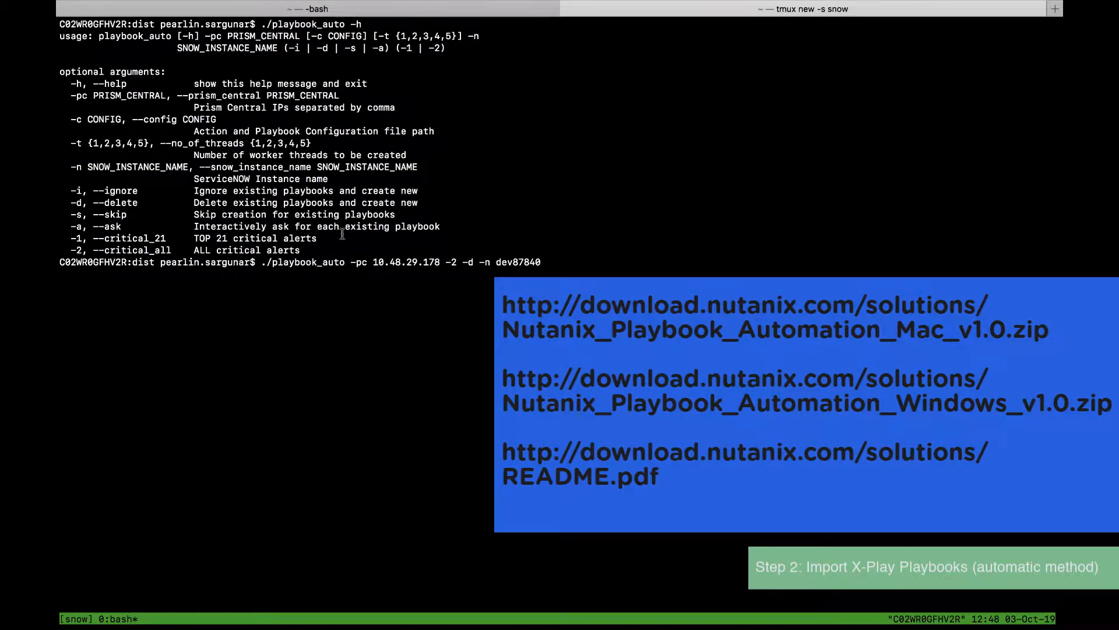
double_click(342, 234)
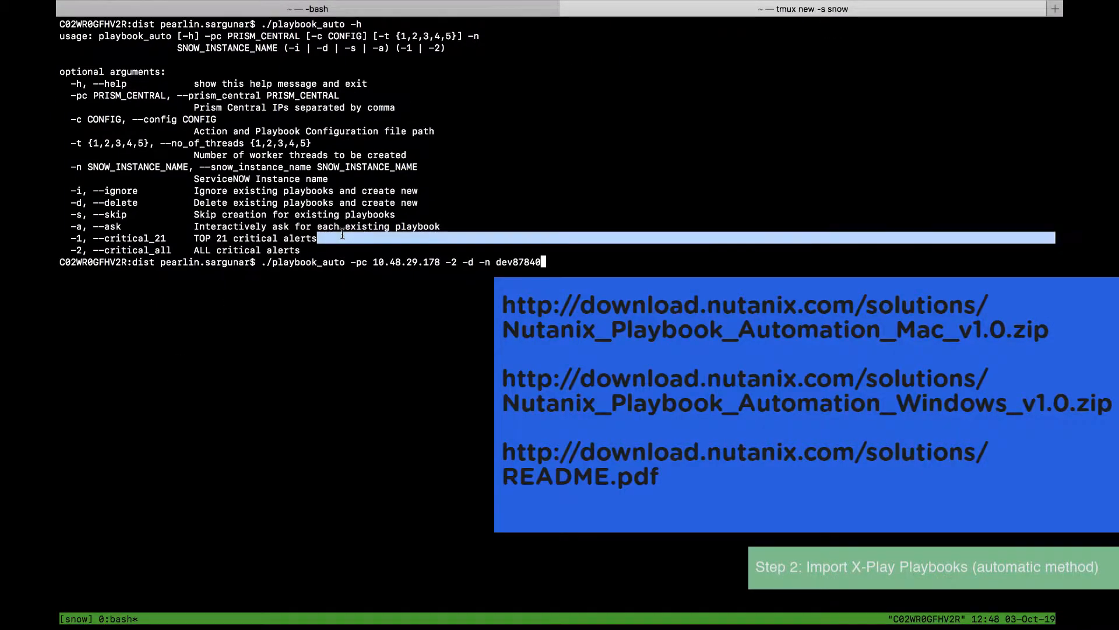
Step: Run playbook_auto for ALL critical alerts on 10.48.29.178, entering ServiceNow and Prism Central credentials
double_click(334, 249)
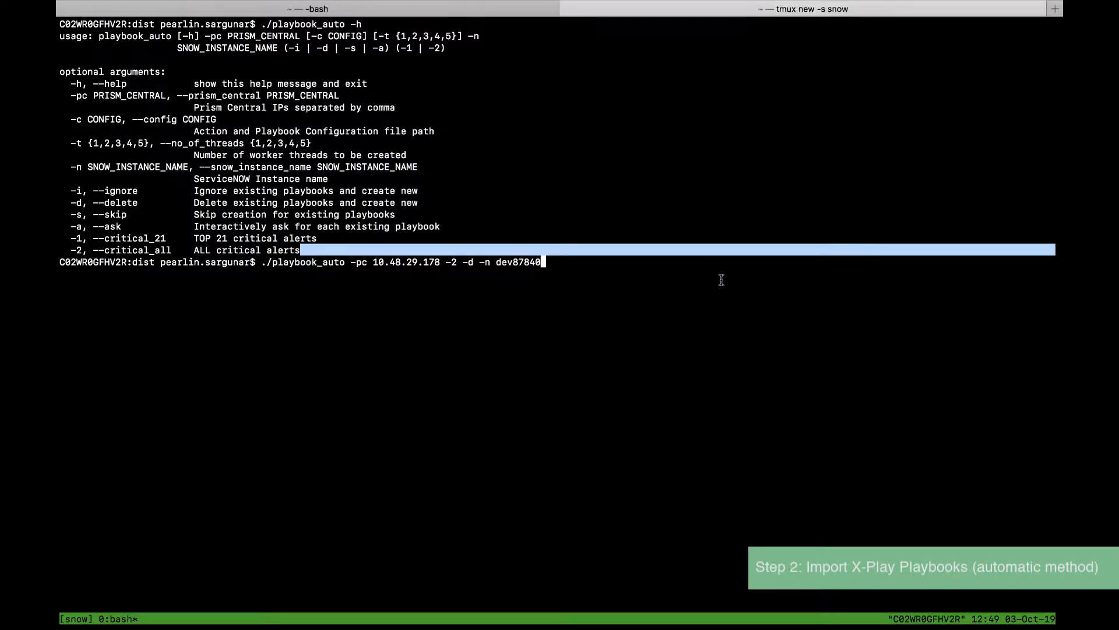
left_click(721, 280)
key("Return")
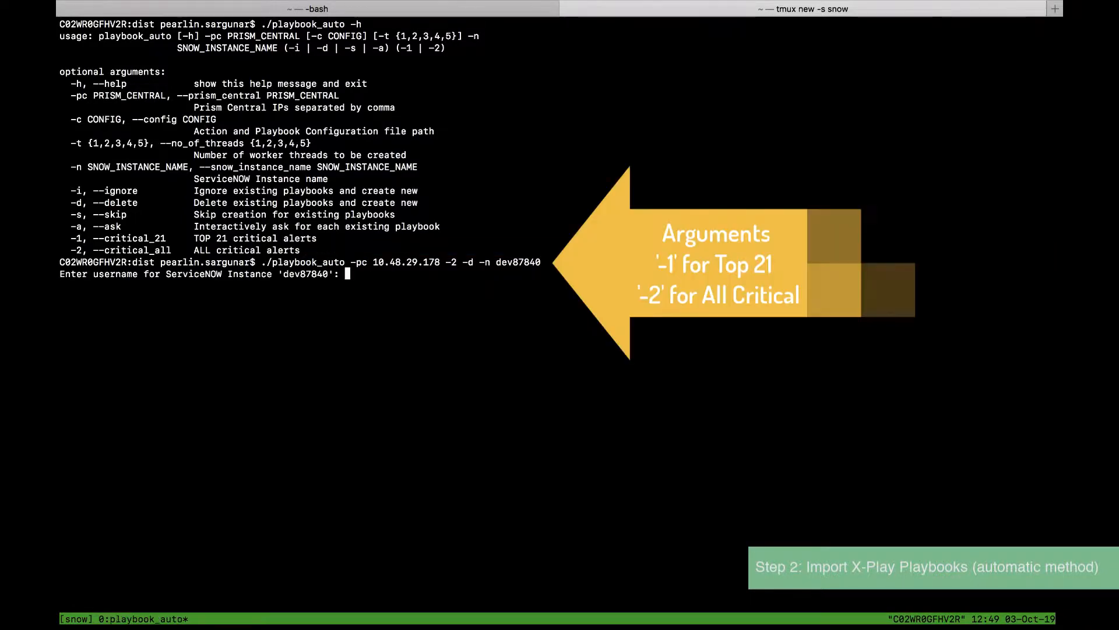
type("admin")
key("Return")
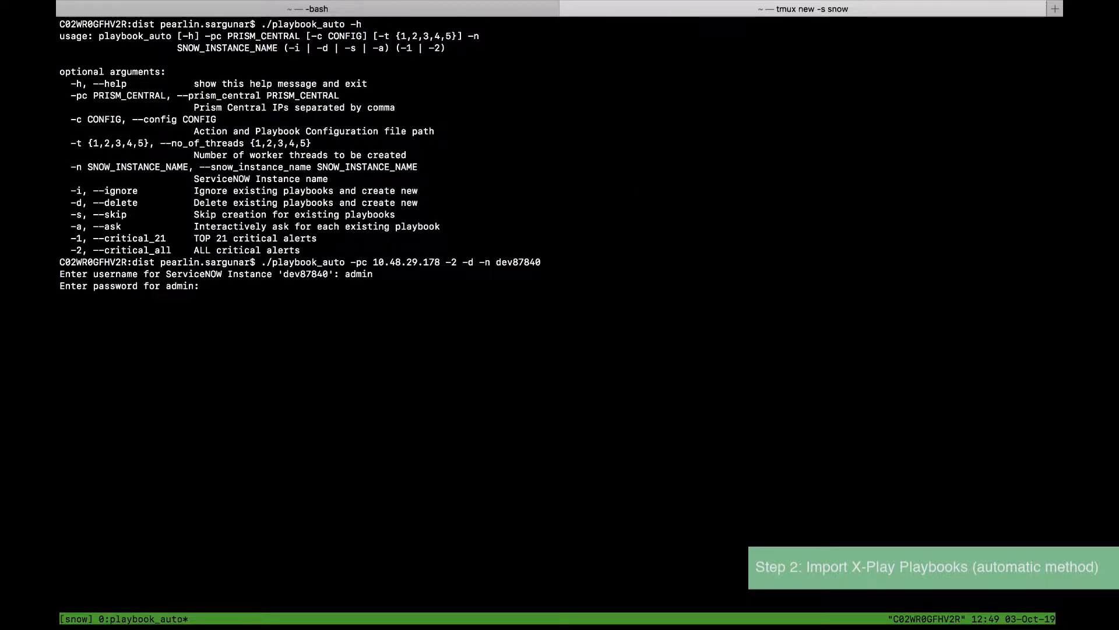
key("Return")
type("admin")
key("Return")
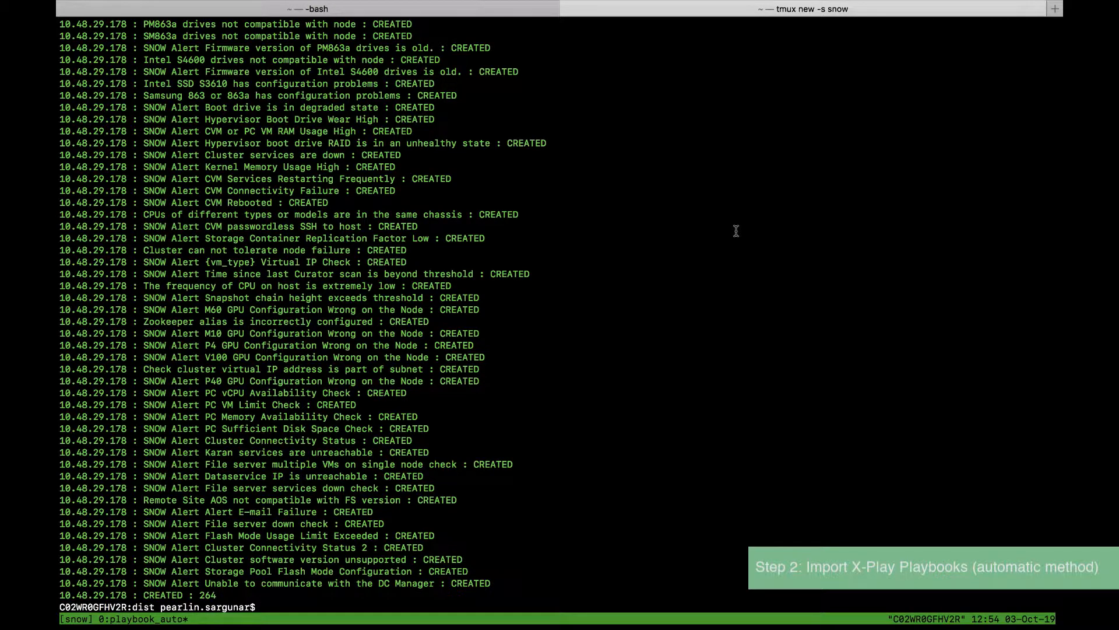
key("super+Tab")
key("super+Tab")
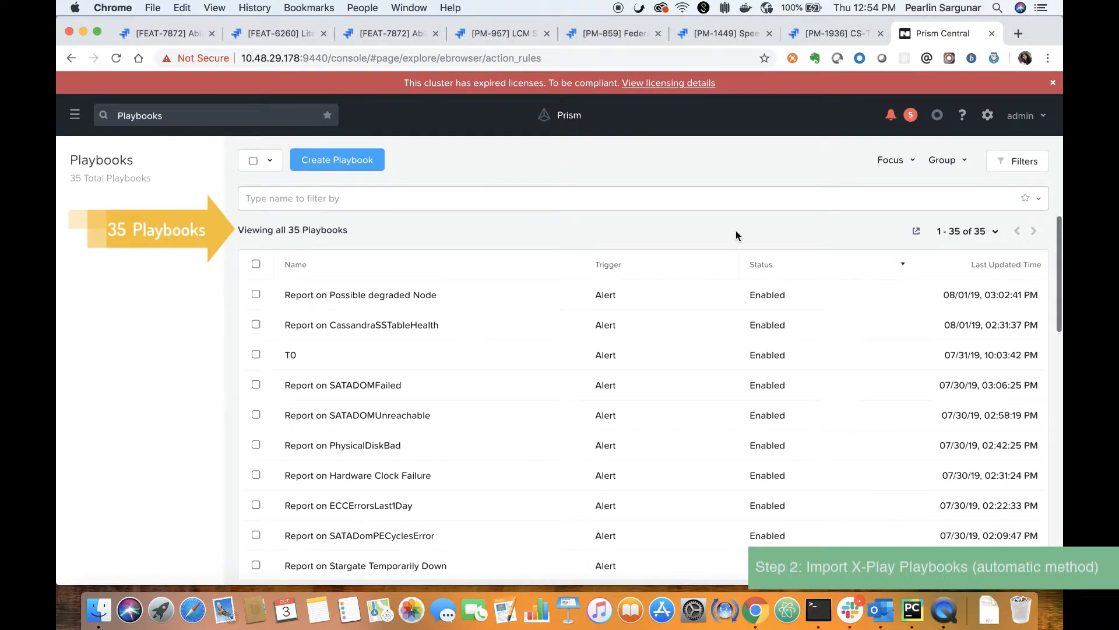
Step: Reload the Playbooks page and confirm the total now reads 299 playbooks
left_click(116, 58)
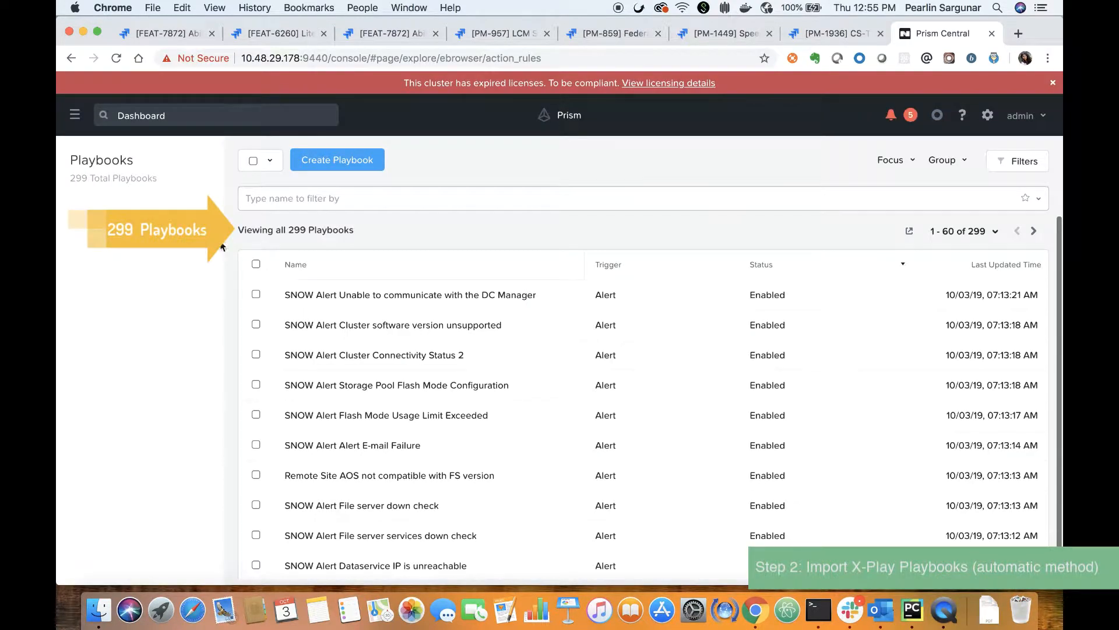
double_click(297, 229)
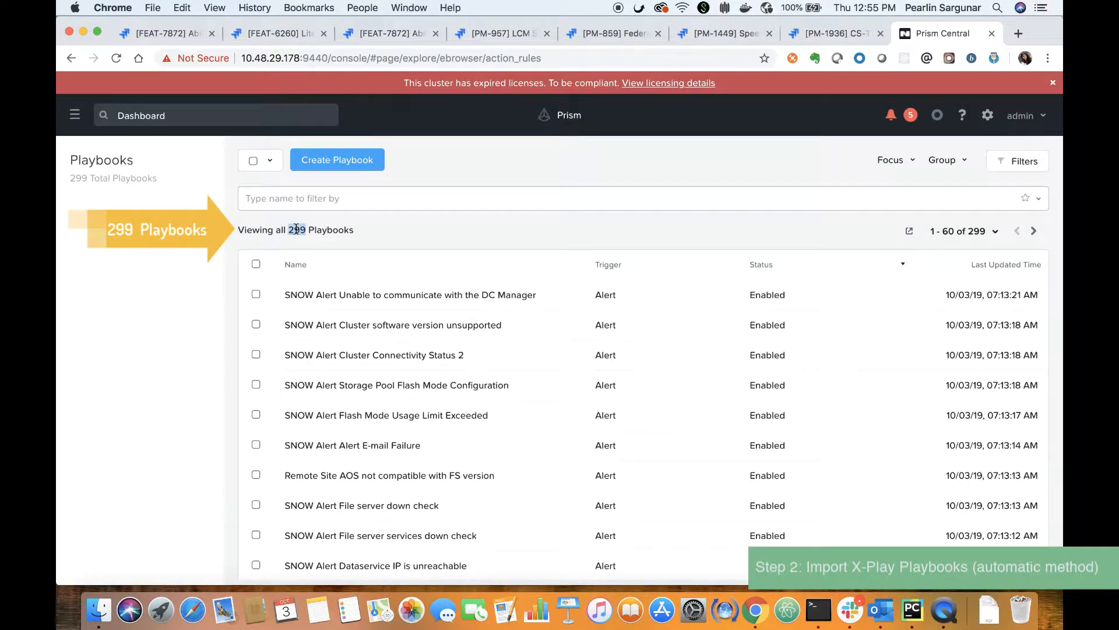
left_click(379, 230)
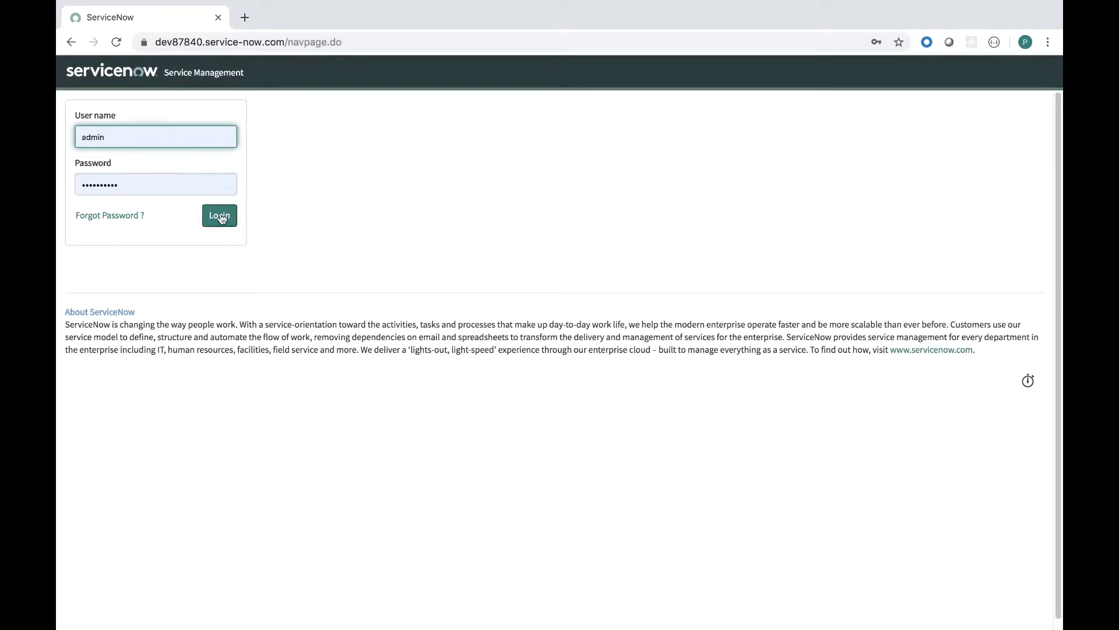
Step: Log in to ServiceNow and search Event Rules for *Nutanix, finding none
left_click(220, 216)
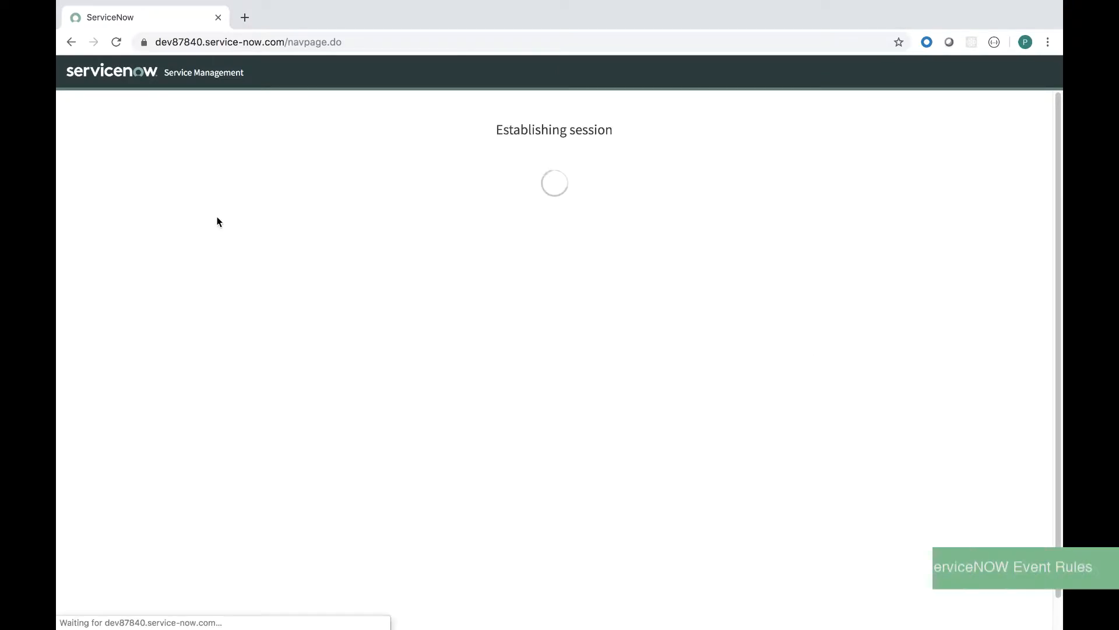
type("eve")
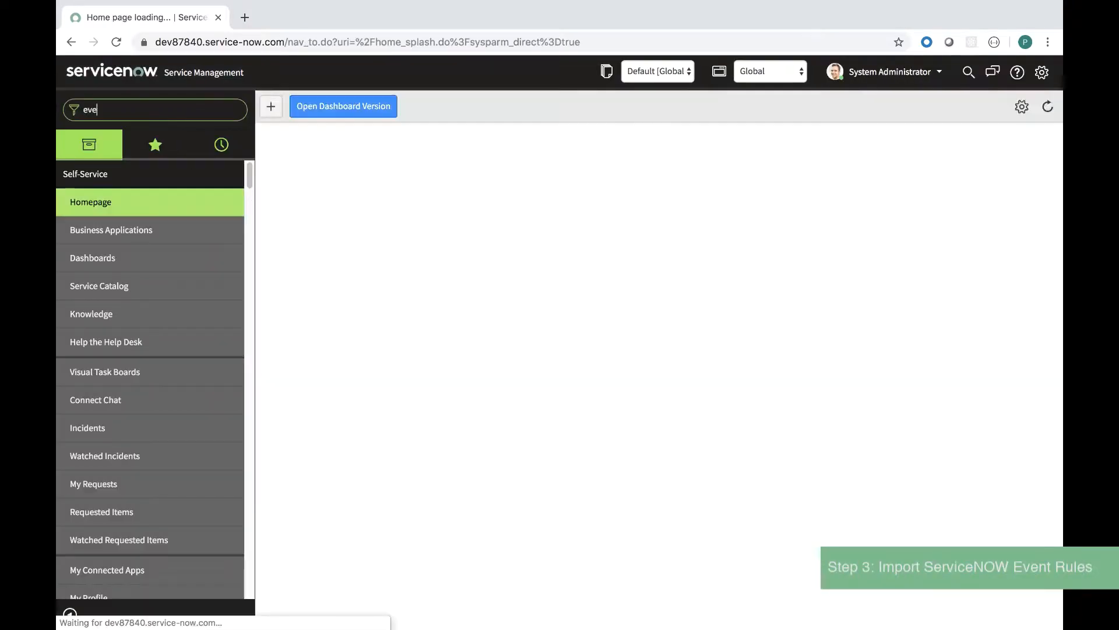
type("nt rule")
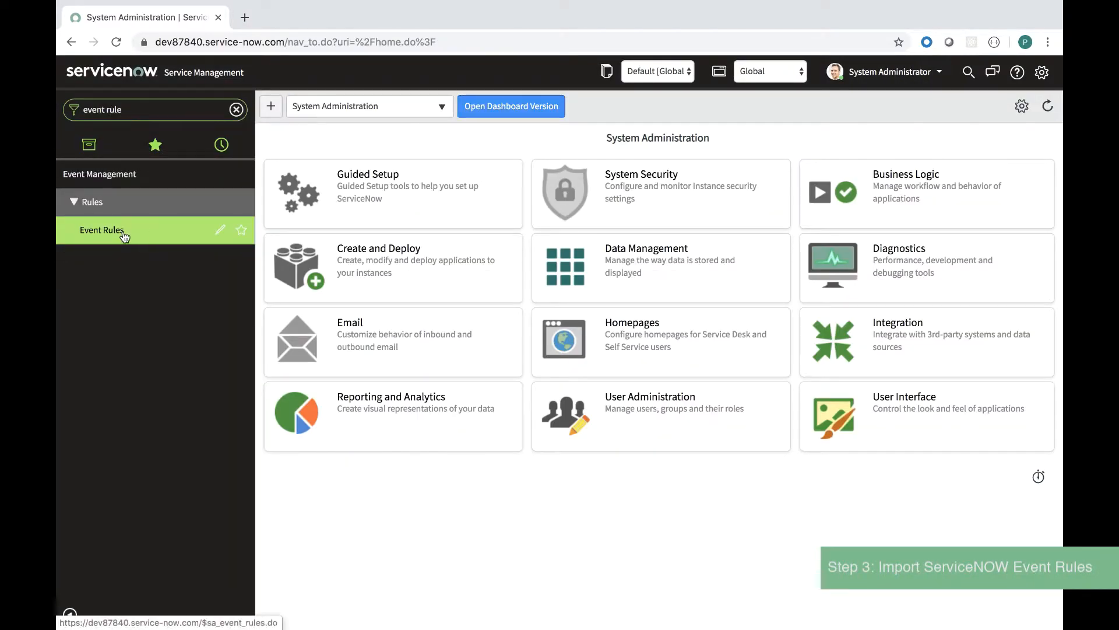
left_click(124, 234)
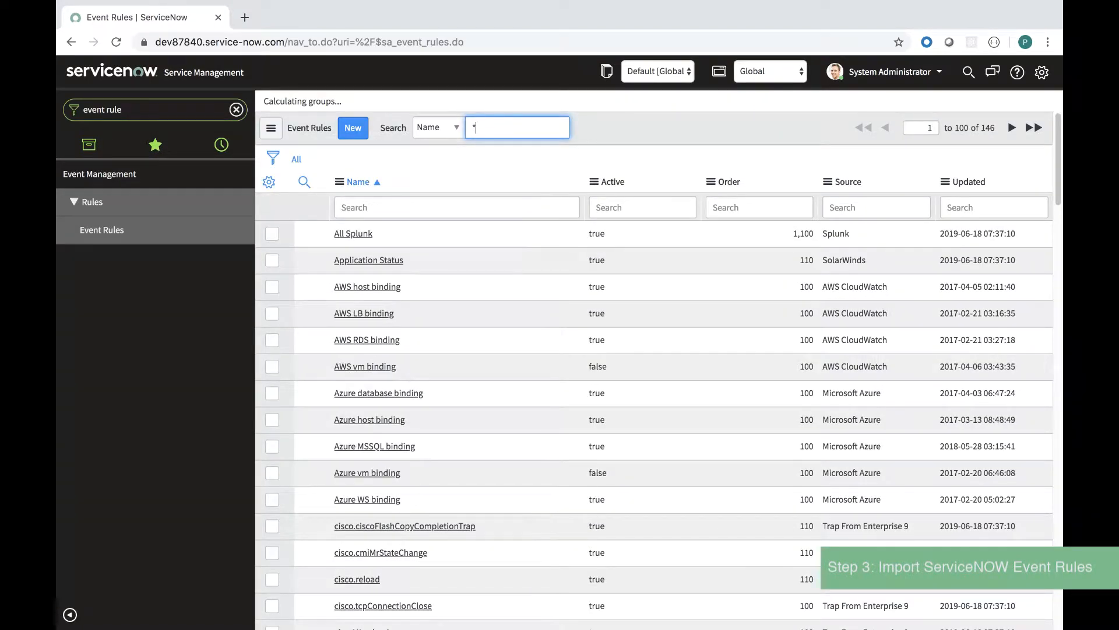
type("*Nutanix")
key("Return")
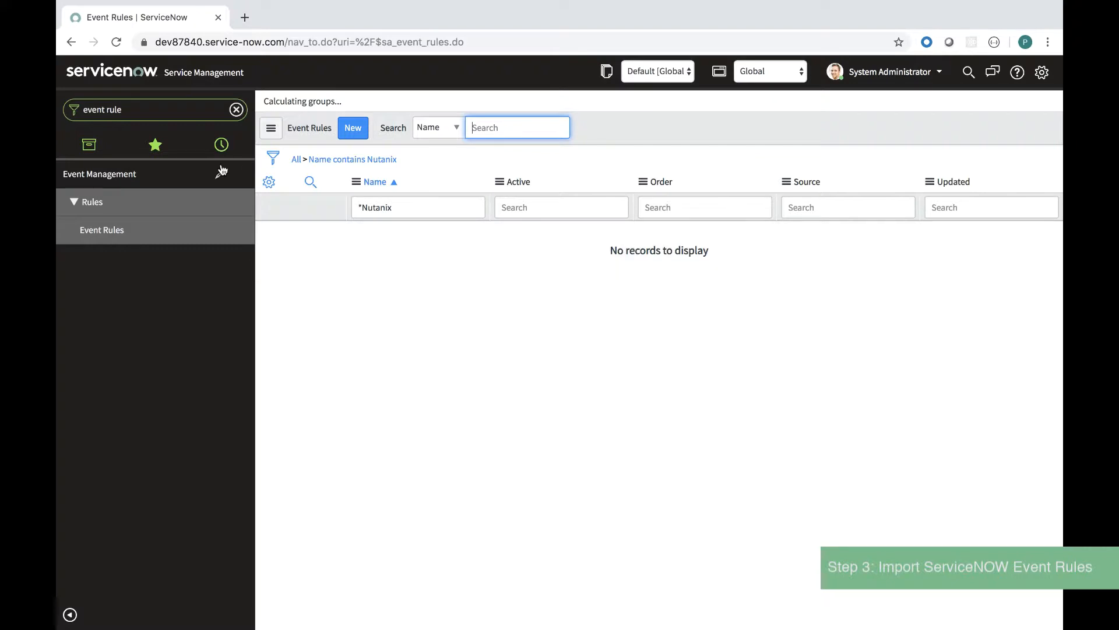
Step: From Retrieved Update Sets, import and upload the Nutanix Event Rule Creation.xml file
left_click(236, 110)
type("update set")
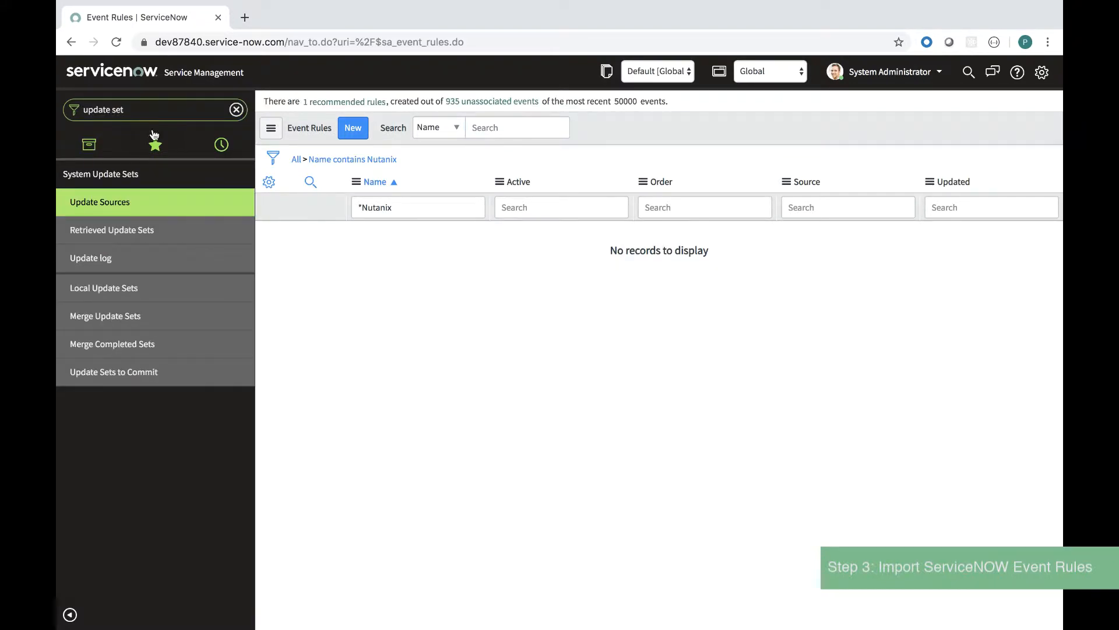
left_click(134, 230)
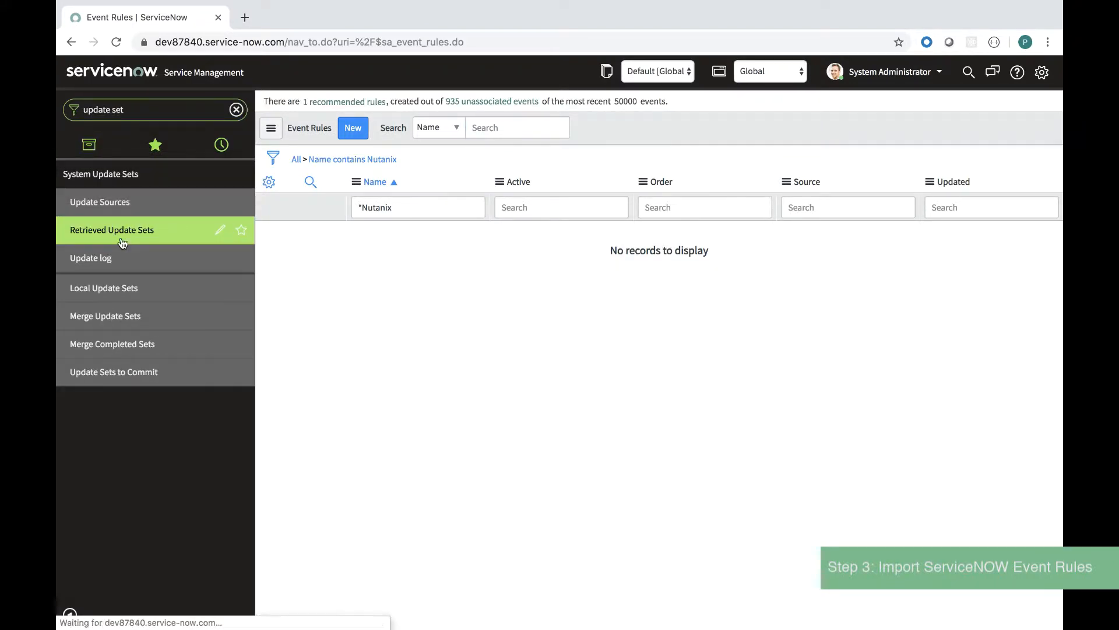
left_click(326, 295)
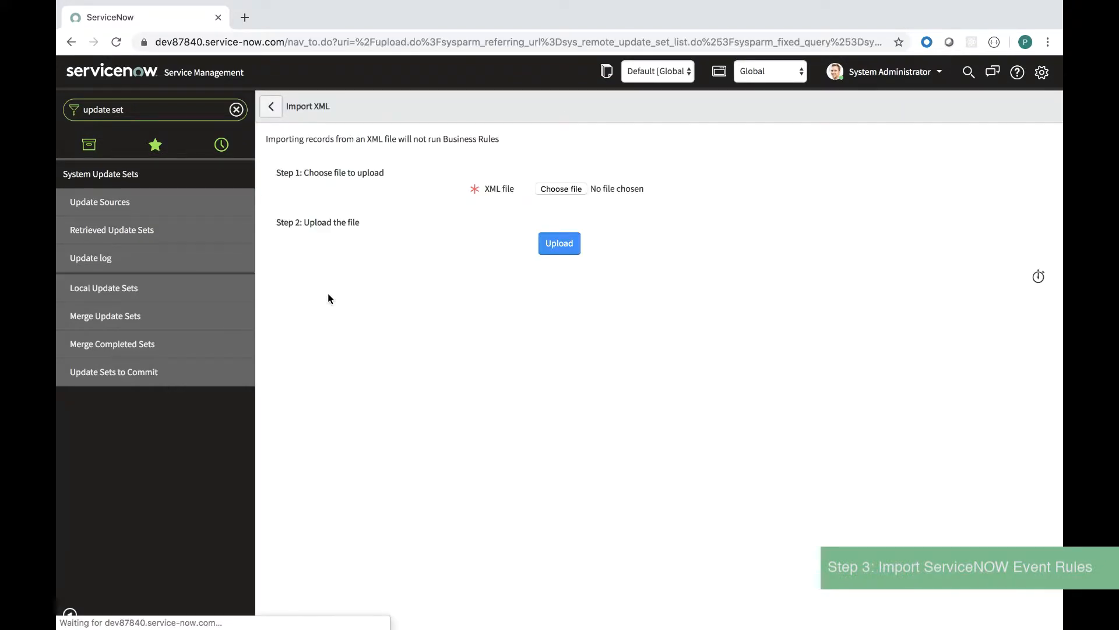
left_click(558, 190)
left_click(464, 33)
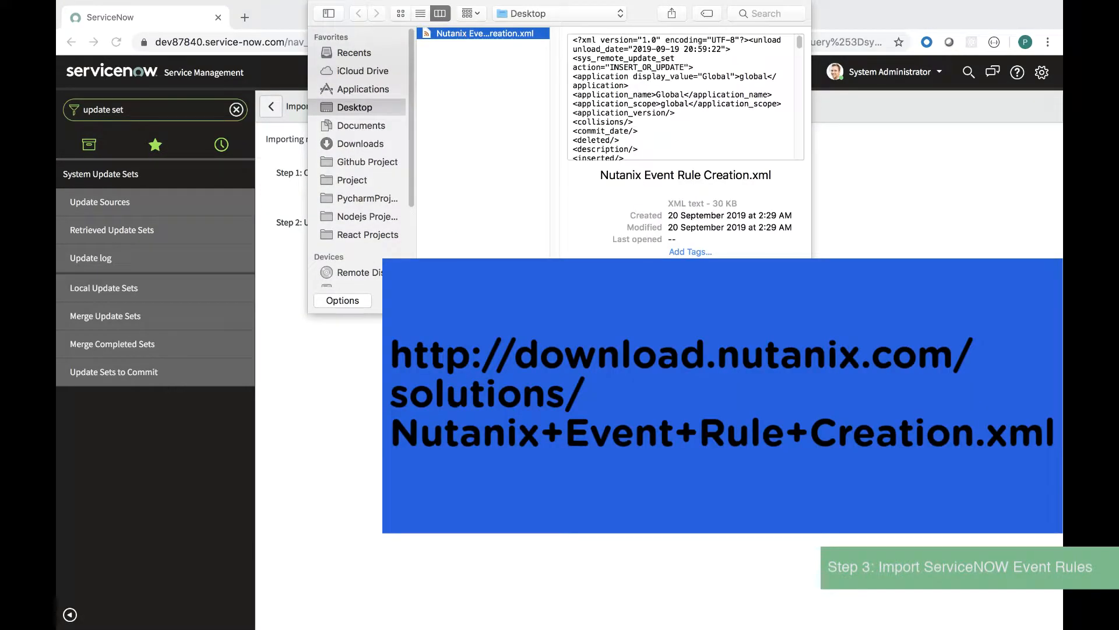
key("Return")
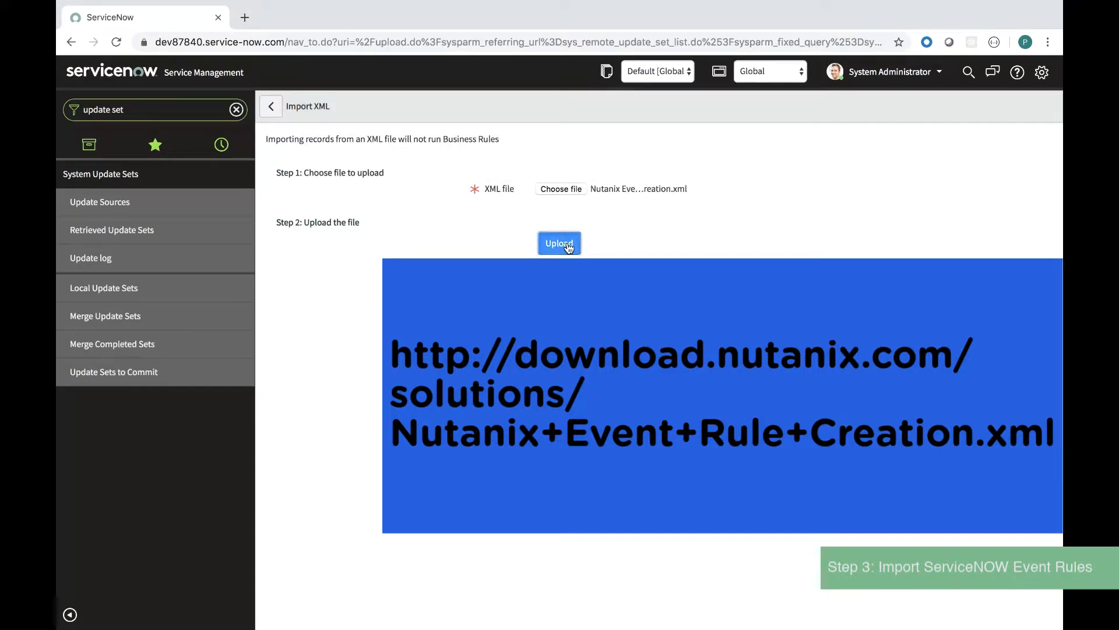
left_click(569, 246)
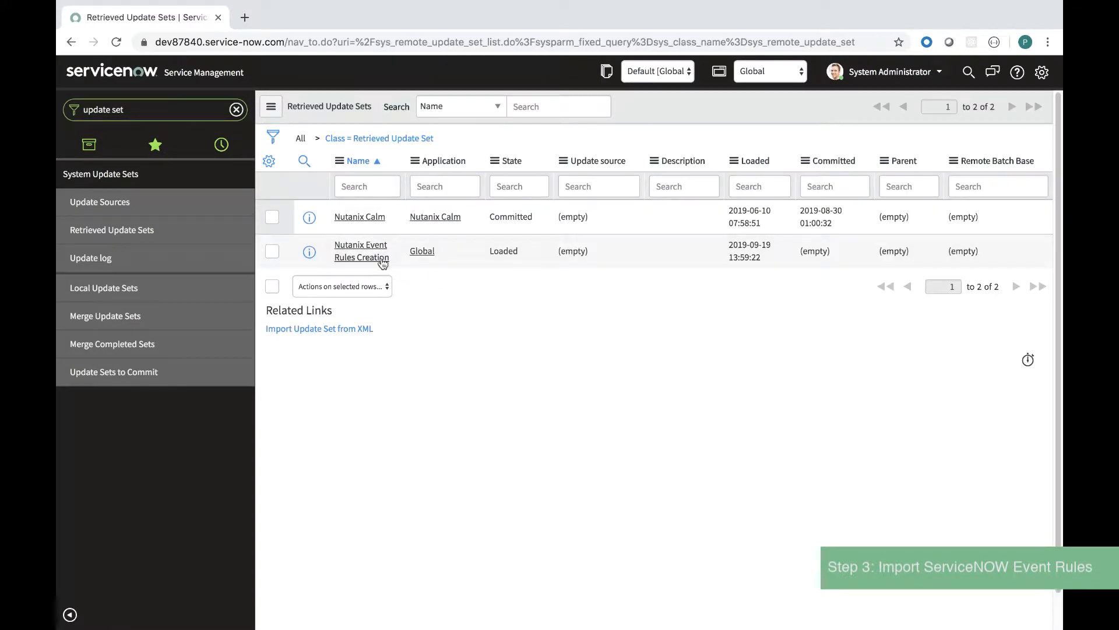
Step: Preview the Nutanix Event Rules Creation update set (10 errors) and accept the first remote update
left_click(382, 260)
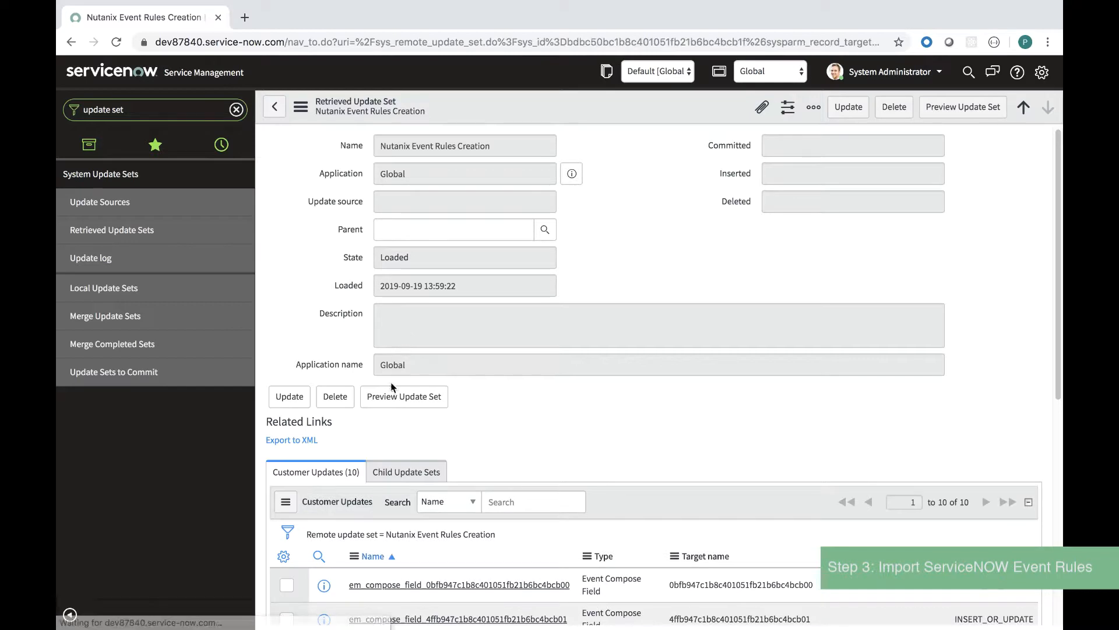
left_click(394, 397)
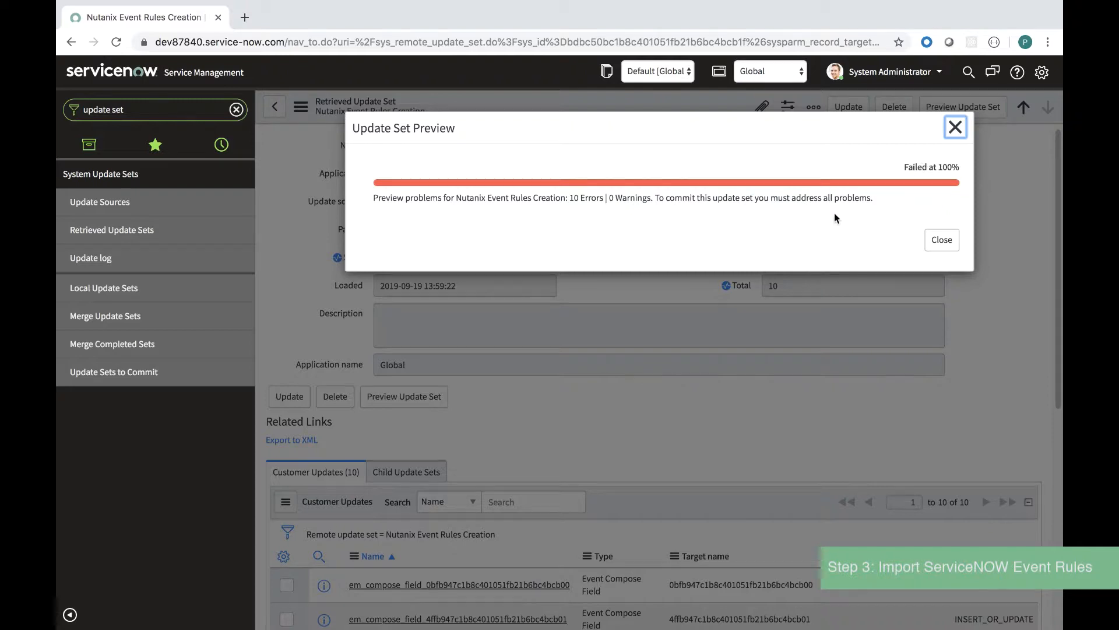
left_click_drag(602, 201, 570, 198)
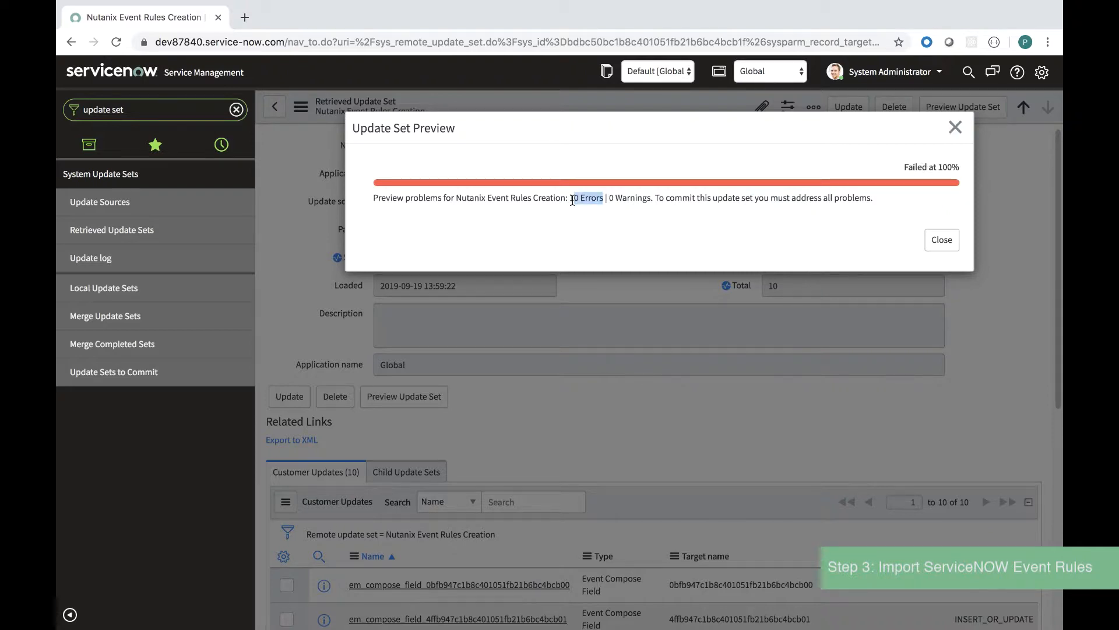
left_click(594, 217)
left_click(940, 242)
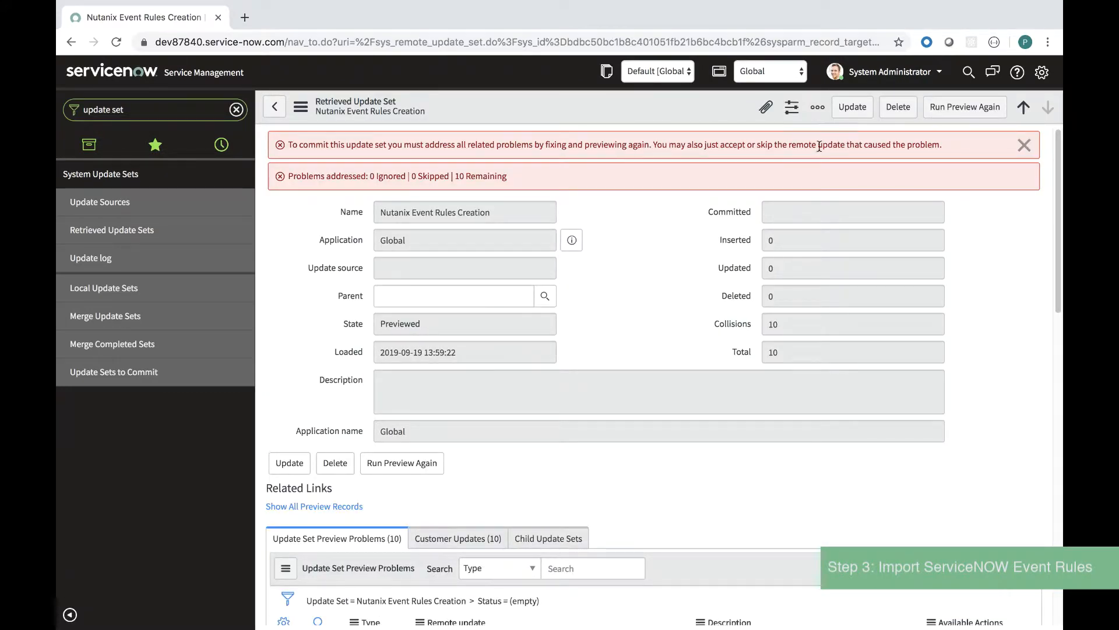
scroll(778, 352, "down", 5)
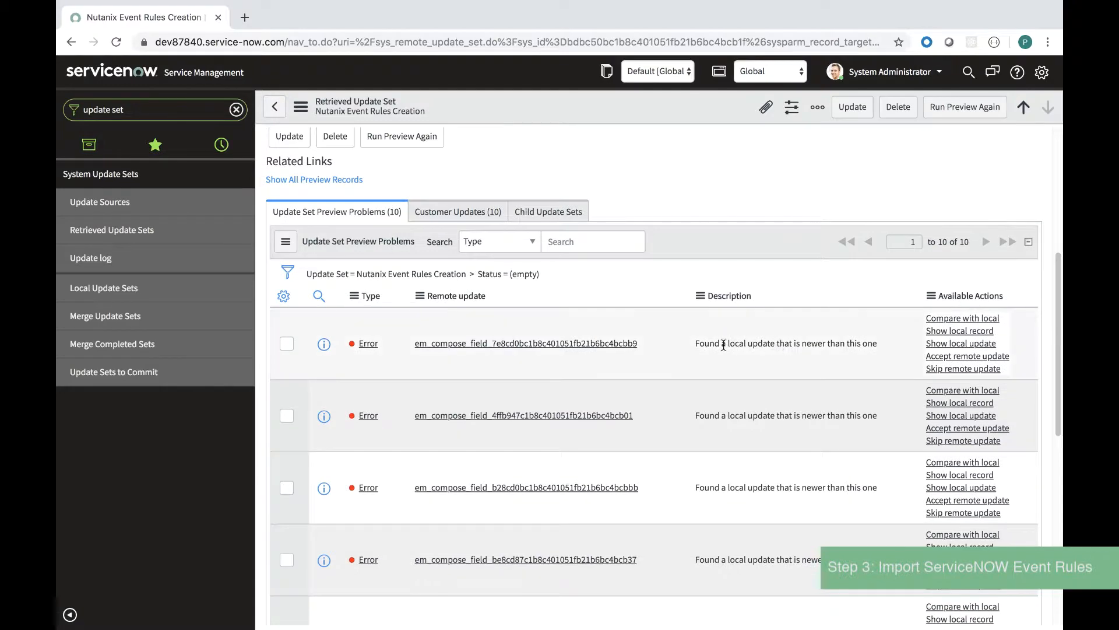
left_click(953, 362)
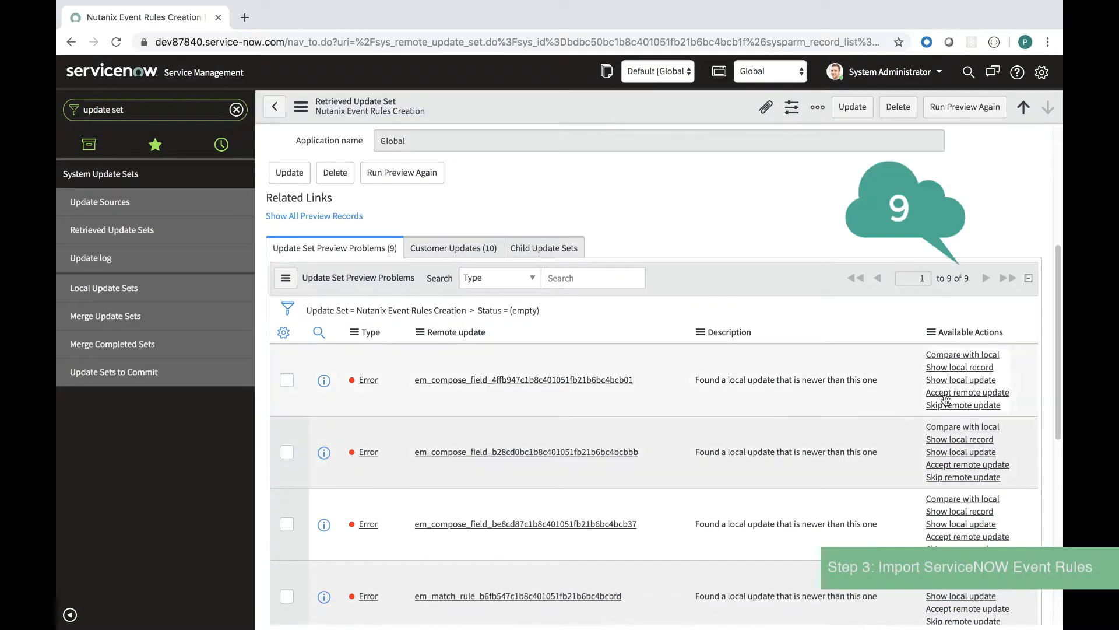
Step: Accept the remote update on each of the remaining nine preview problems
left_click(945, 396)
scroll(948, 395, "down", 5)
left_click(956, 359)
scroll(955, 359, "down", 5)
left_click(959, 409)
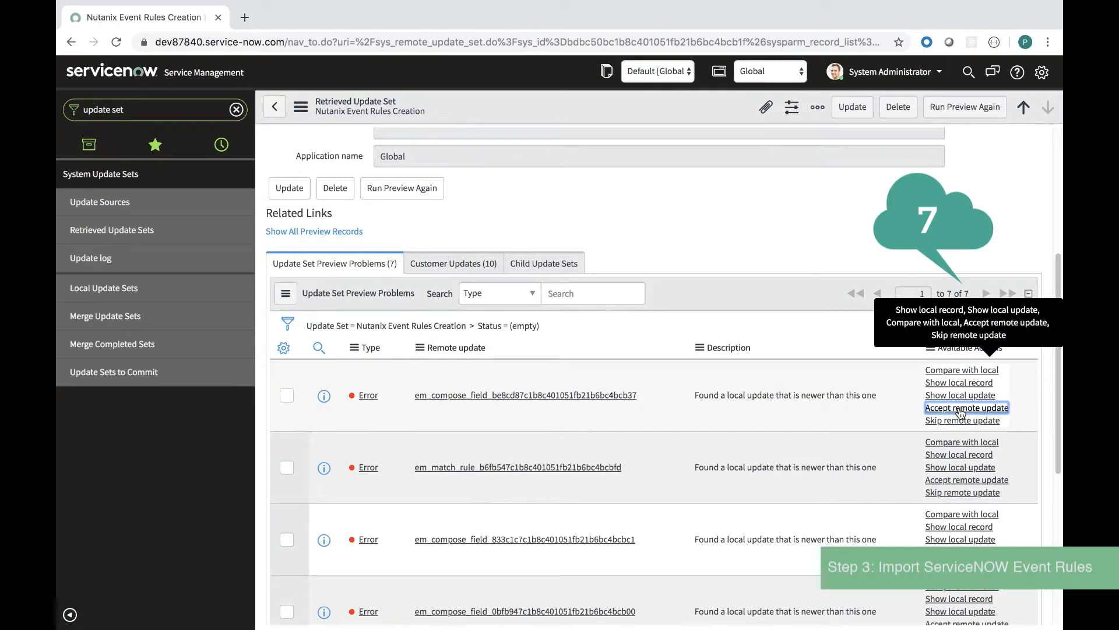
scroll(959, 408, "down", 4)
left_click(954, 452)
scroll(955, 452, "down", 5)
left_click(953, 447)
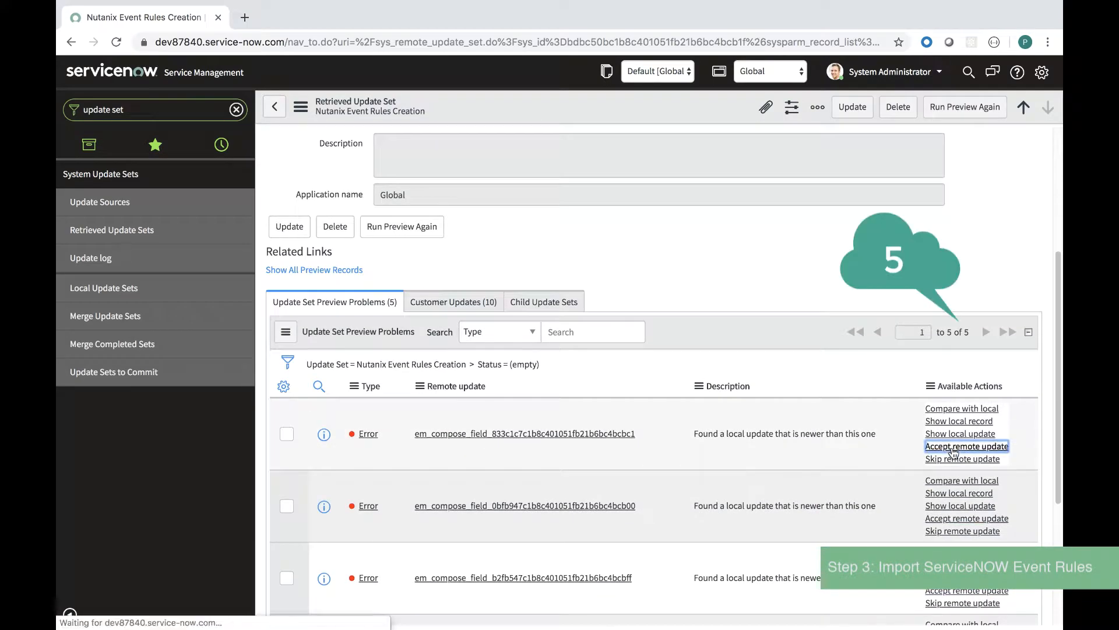
scroll(953, 447, "down", 5)
left_click(955, 439)
scroll(953, 433, "down", 5)
left_click(952, 429)
scroll(950, 421, "down", 5)
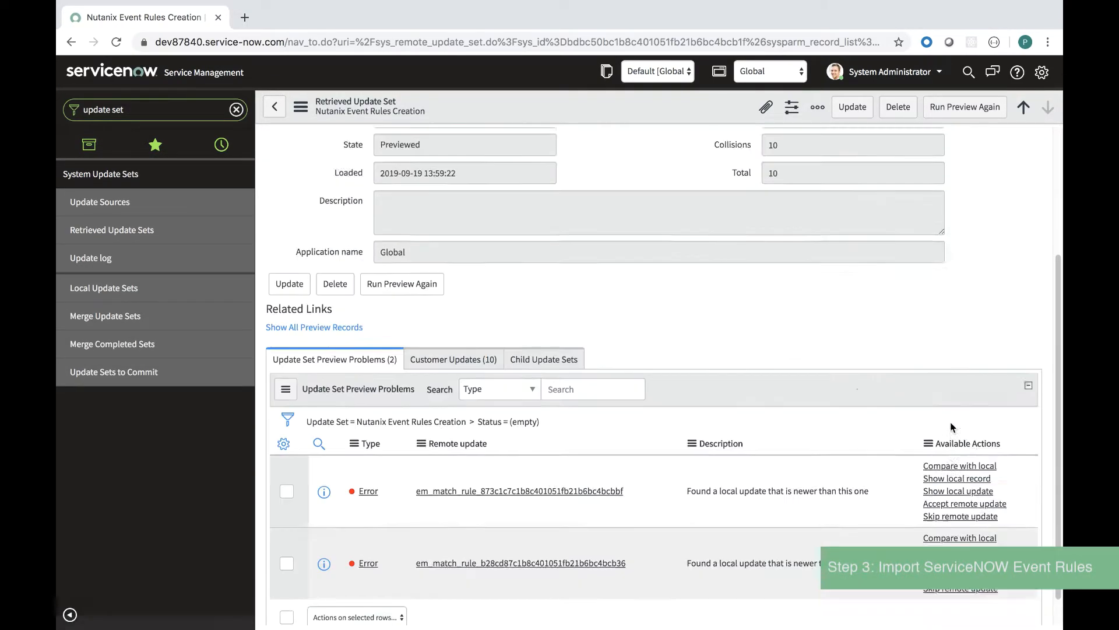
left_click(956, 461)
scroll(953, 461, "down", 5)
left_click(953, 528)
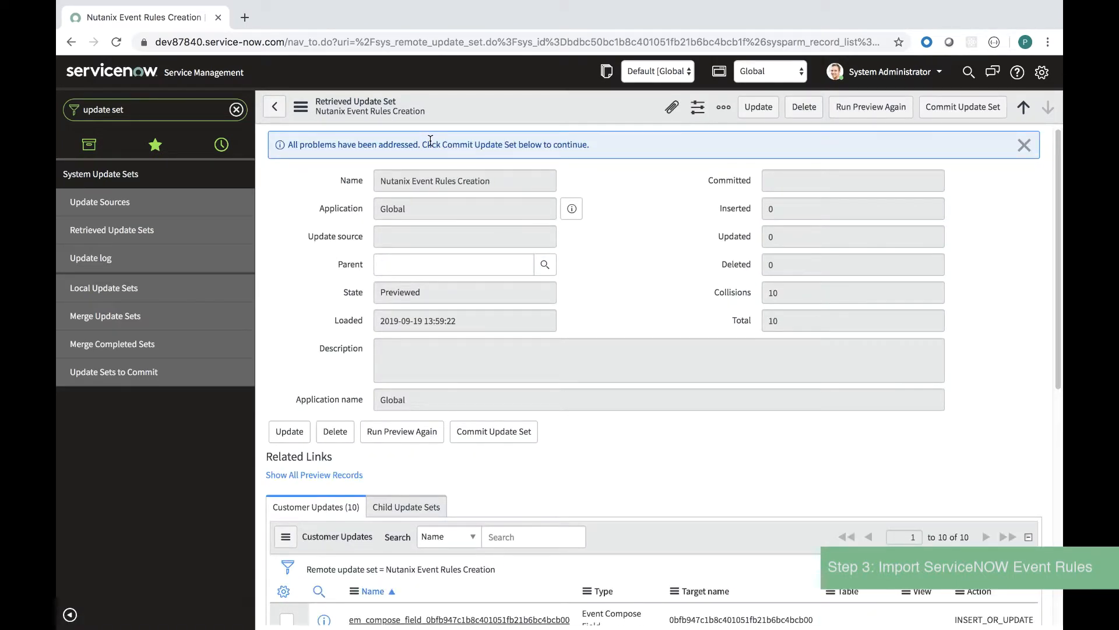
Step: Commit the Nutanix Event Rules Creation update set and go back
left_click(509, 436)
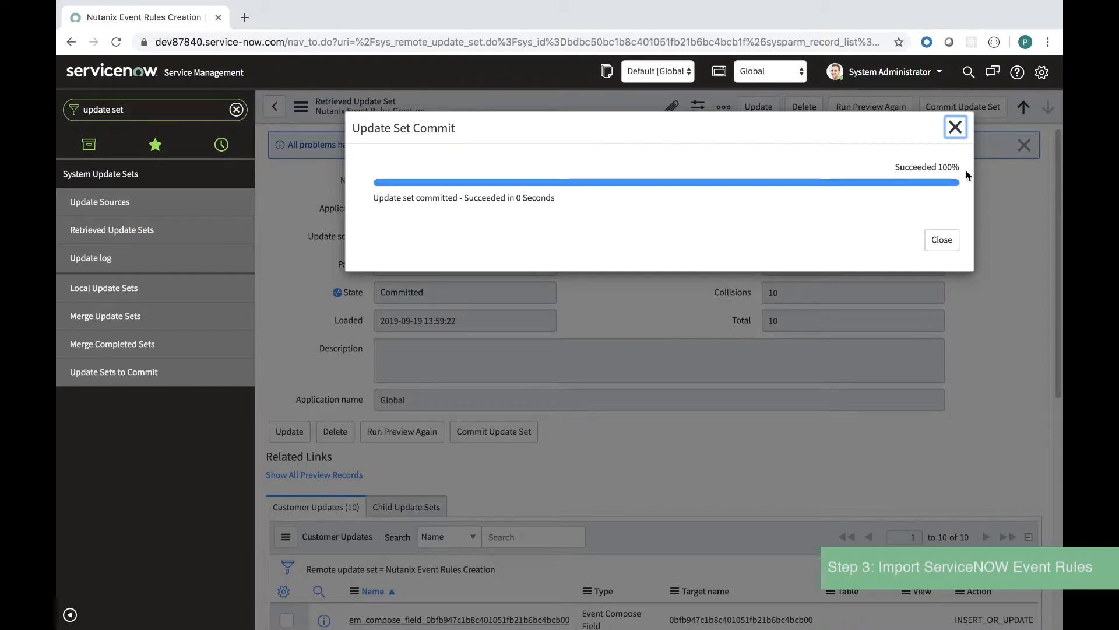
left_click(942, 240)
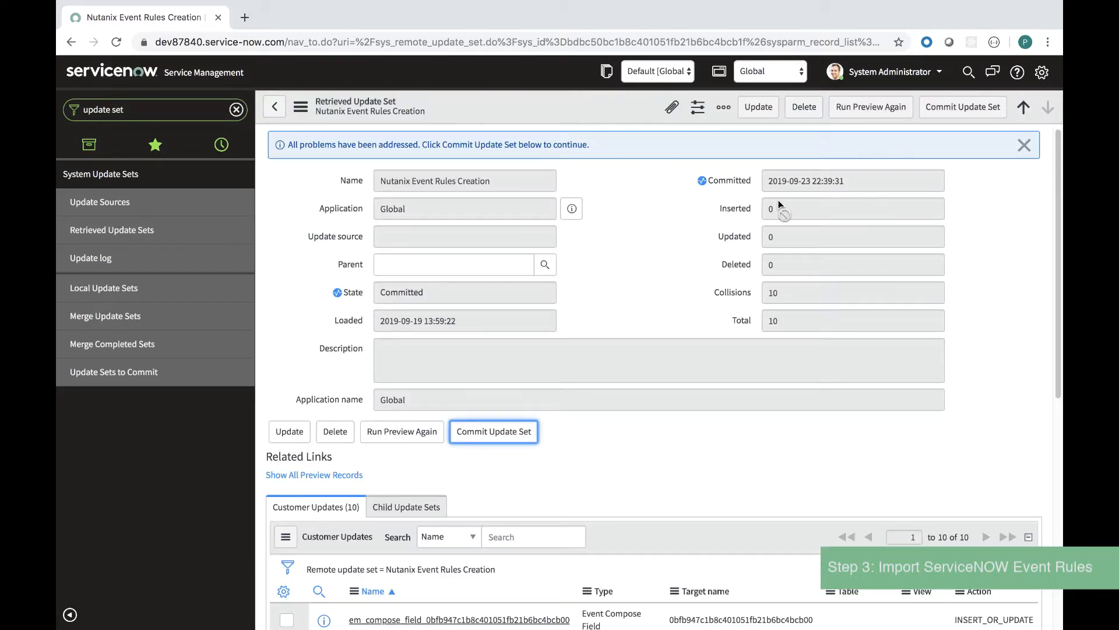
left_click(274, 115)
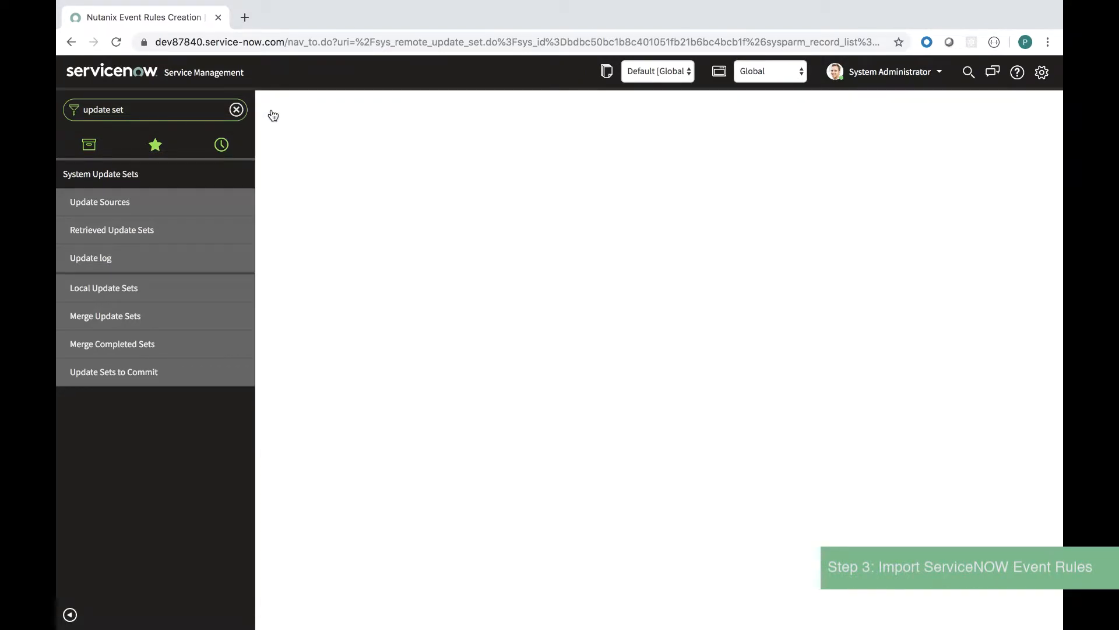
Step: Filter Event Rules by *Nutanix to show the Container, Node and VM rules, then return home
left_click(275, 111)
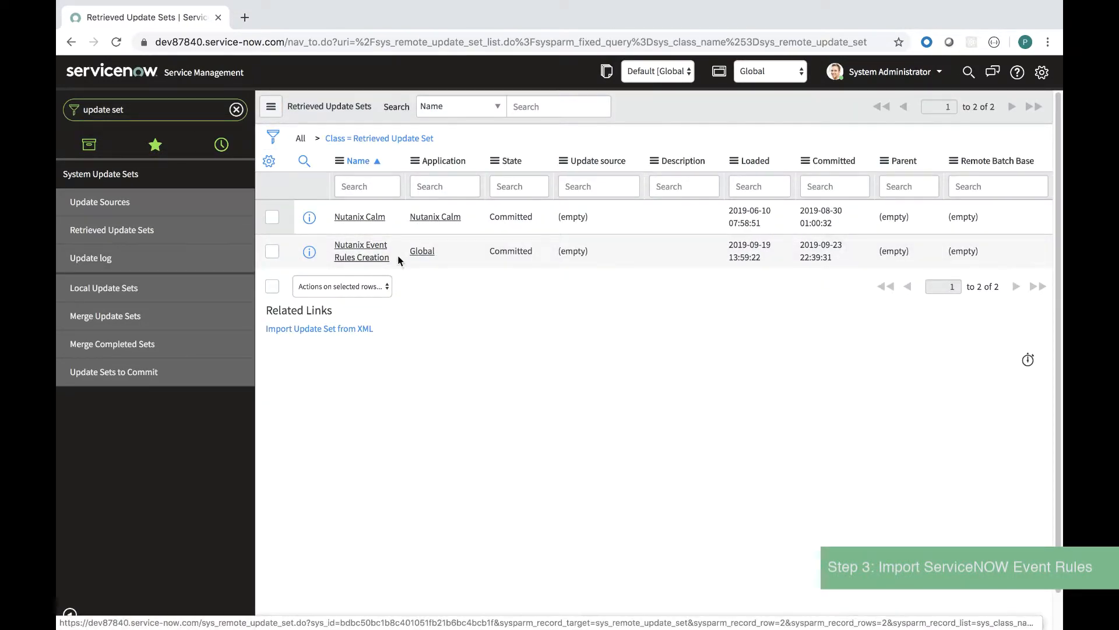
left_click(236, 110)
type("eve")
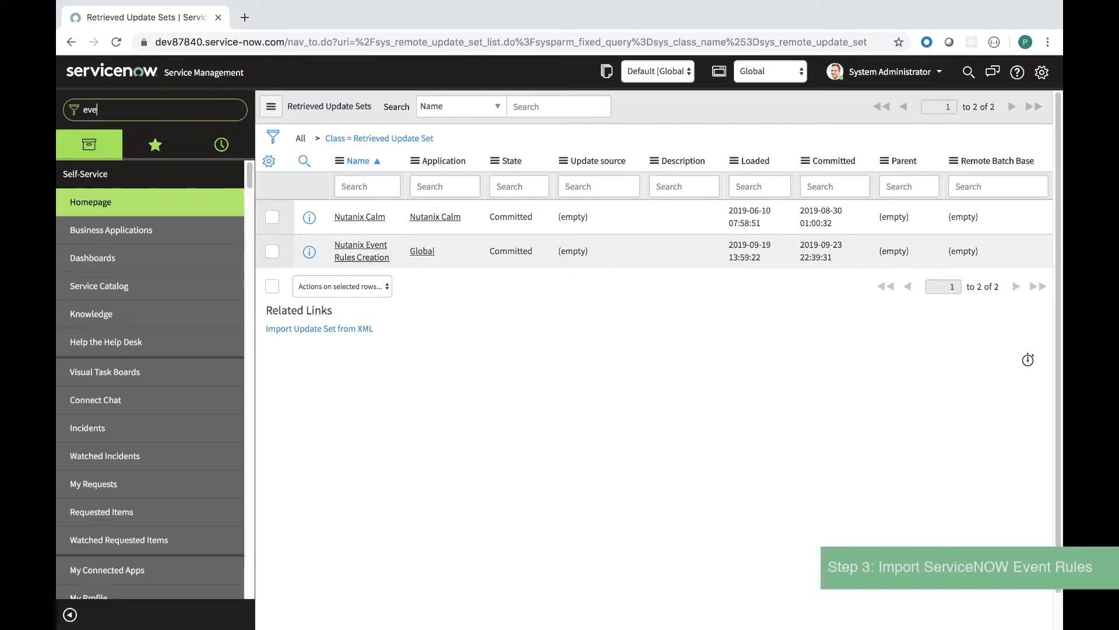
type("nt rule")
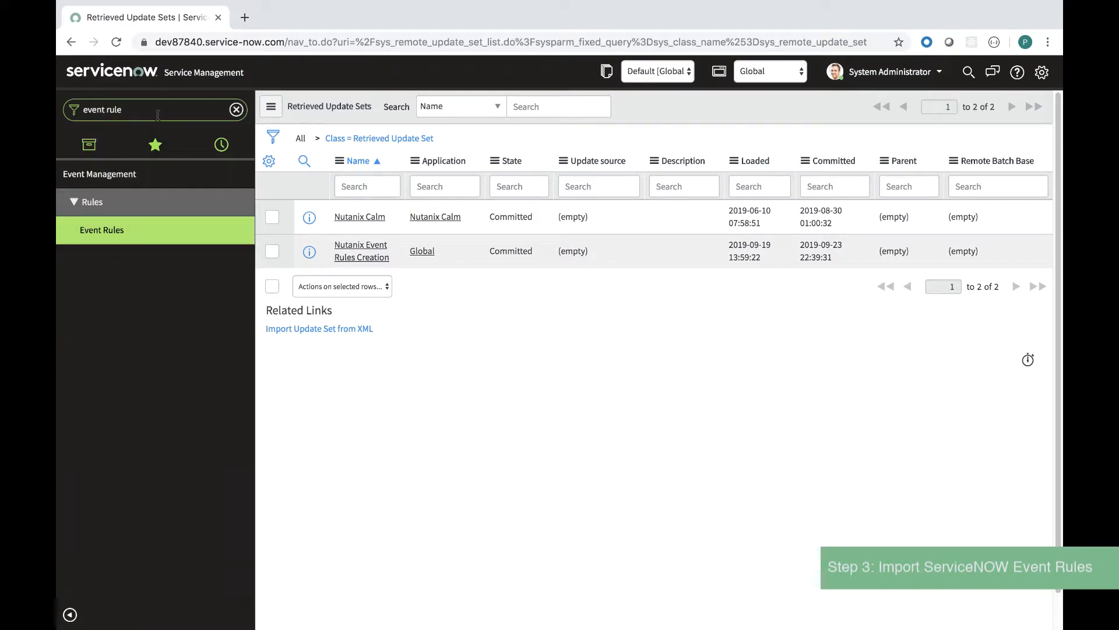
left_click(115, 232)
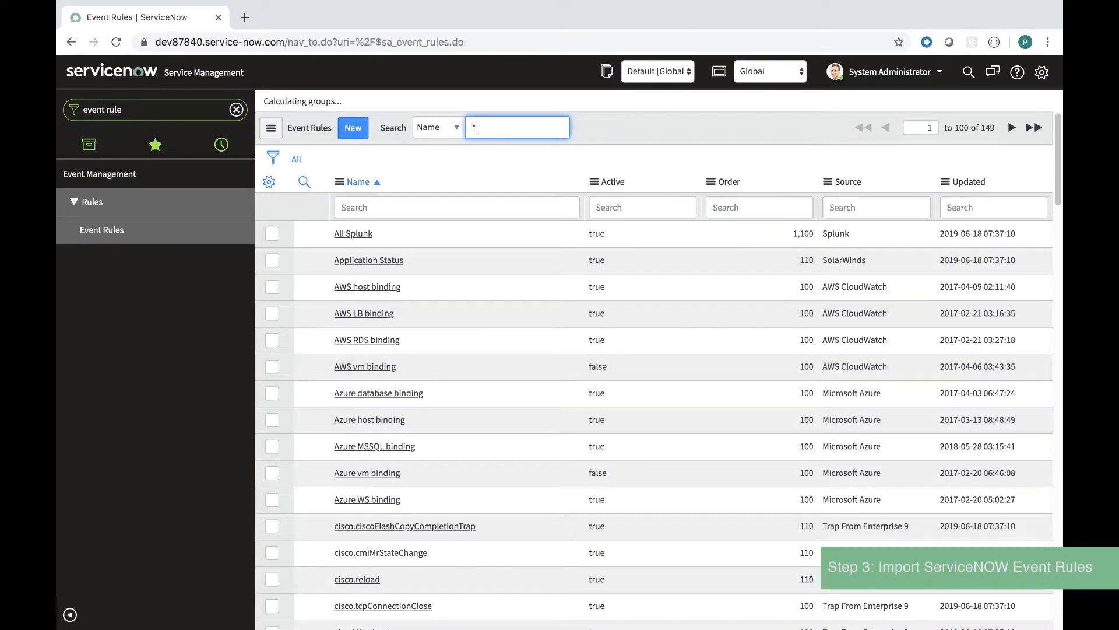
key("Return")
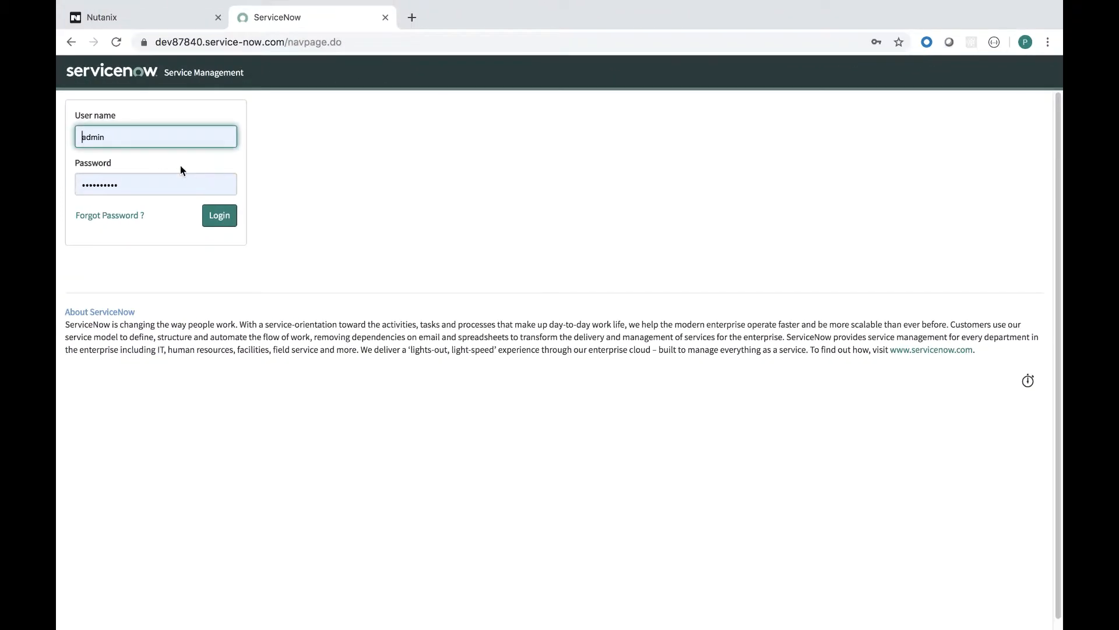
key("Return")
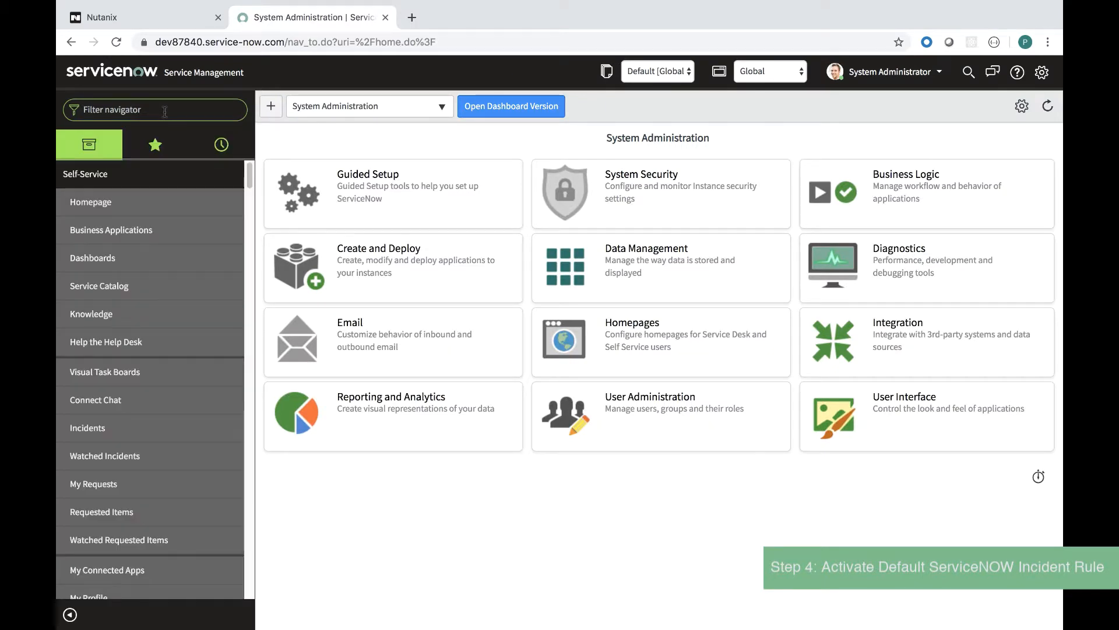
Step: Navigate to Event Management > Rules > Alert Management
type("event man")
key("BackSpace")
type("ent")
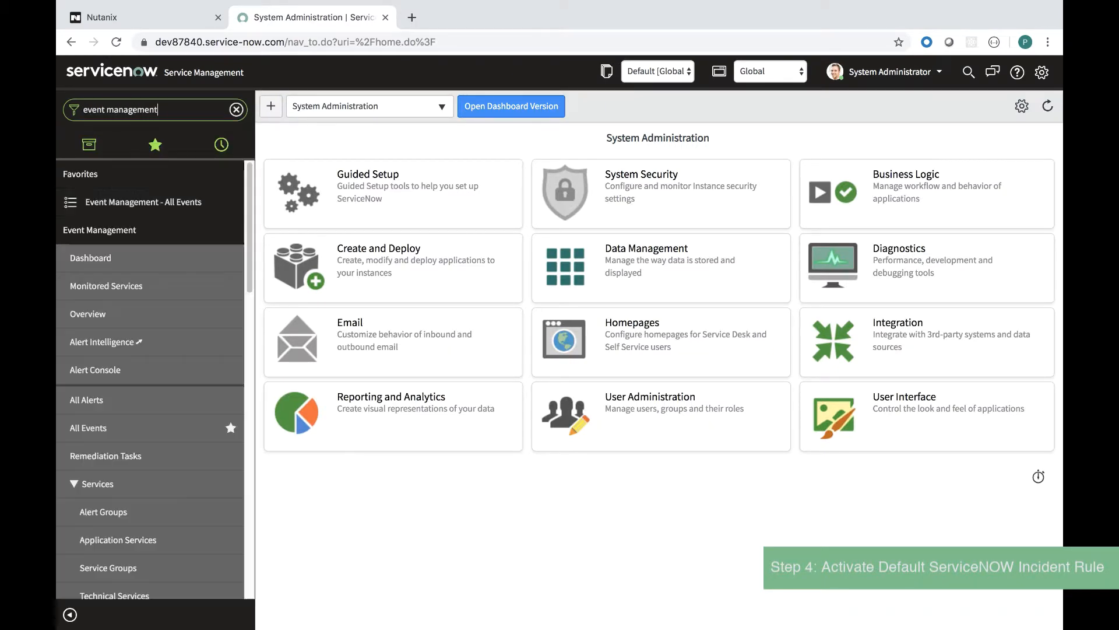
scroll(125, 343, "down", 4)
scroll(125, 349, "down", 2)
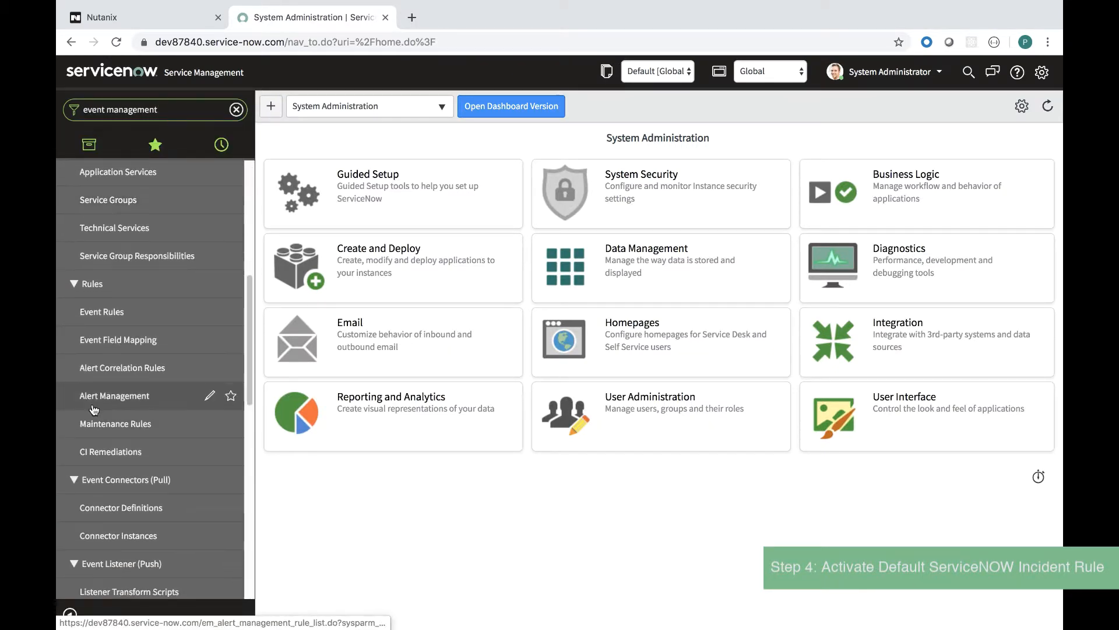
left_click(122, 395)
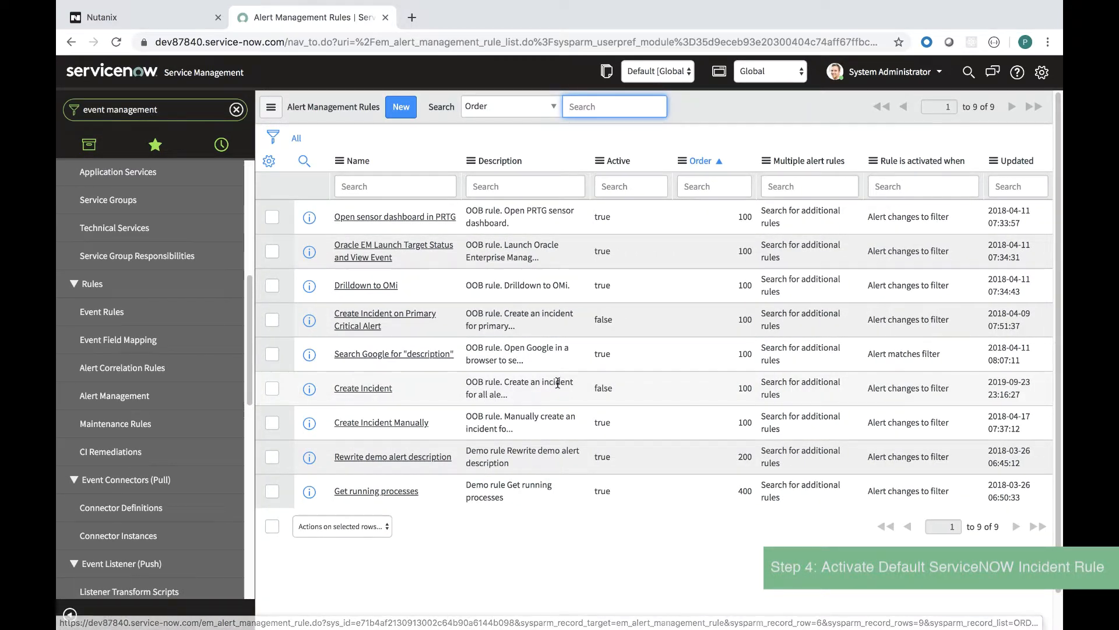
Step: Set the Create Incident rule's Active to true and review its alert filter
double_click(603, 389)
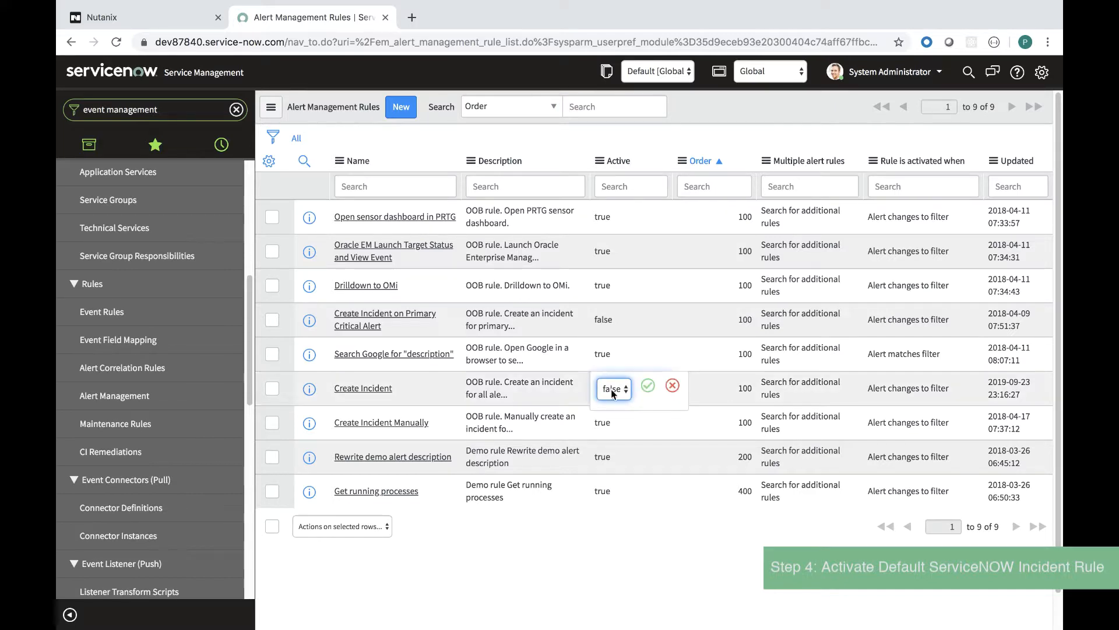
left_click(628, 389)
left_click(618, 376)
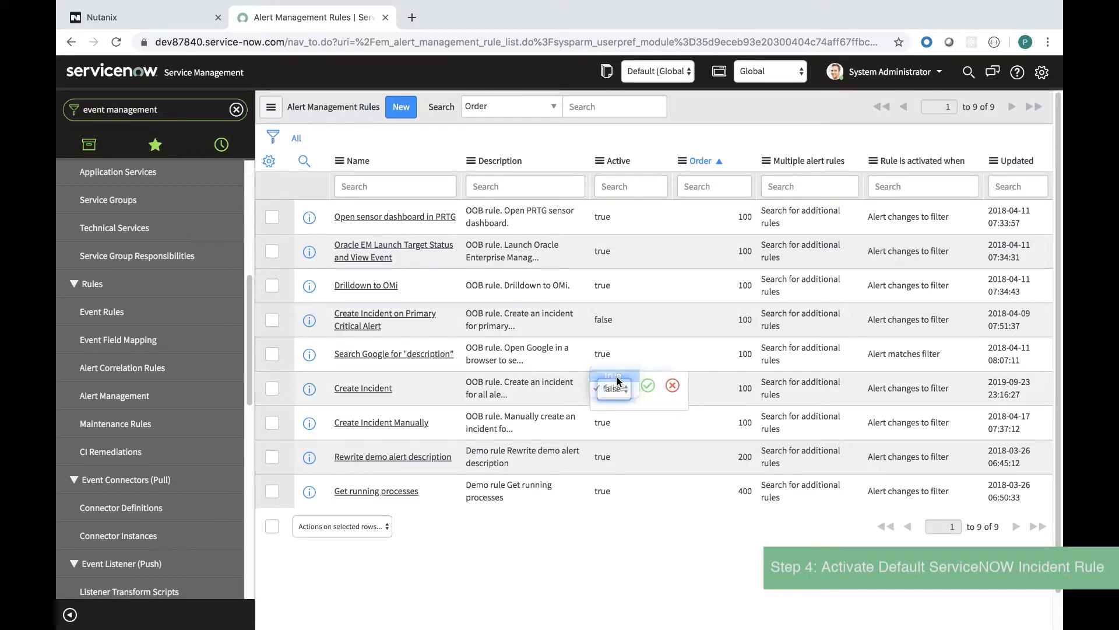
left_click(646, 388)
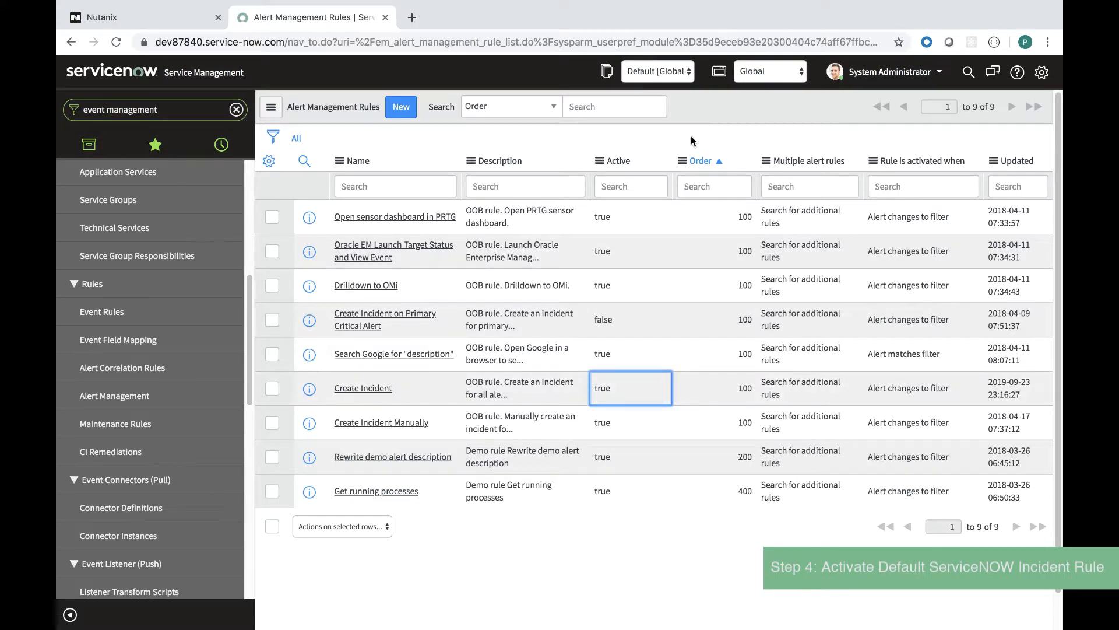
left_click(379, 388)
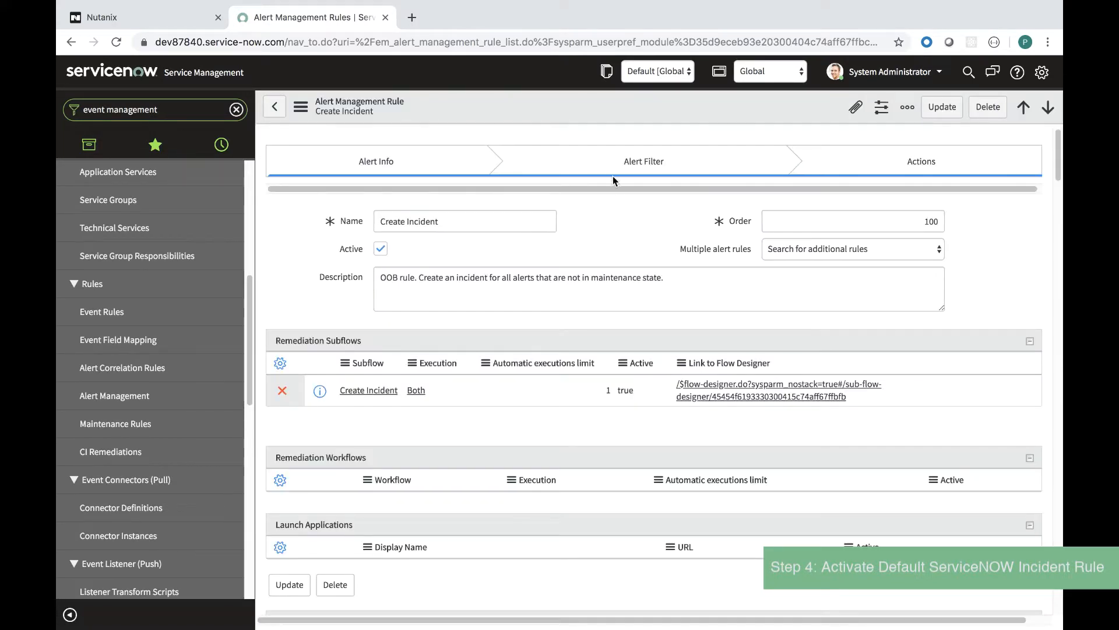
left_click(612, 169)
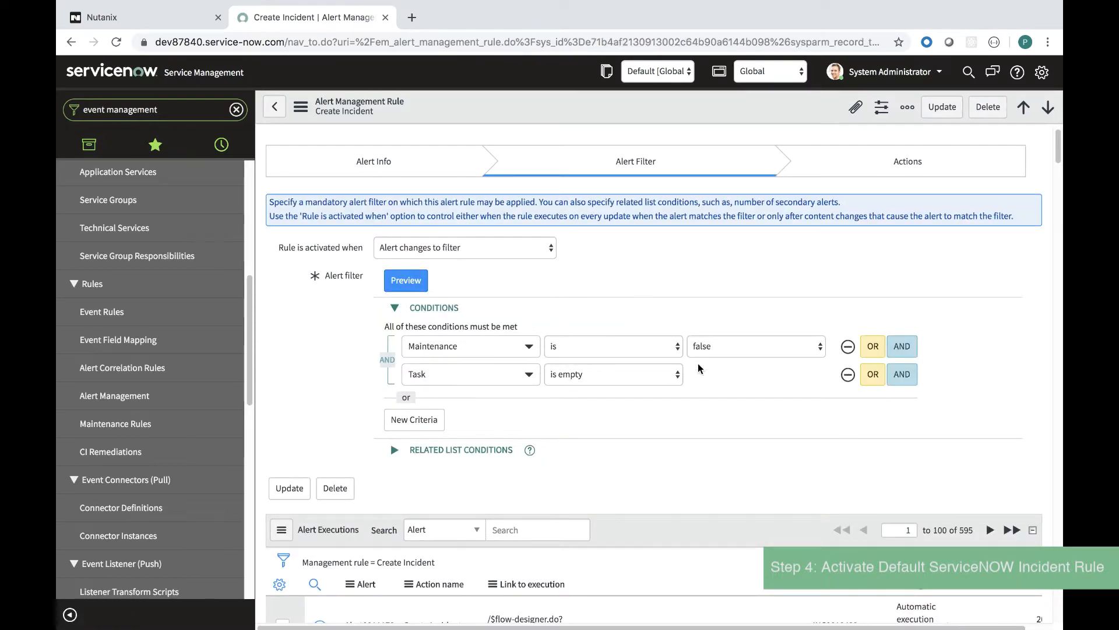
left_click(274, 106)
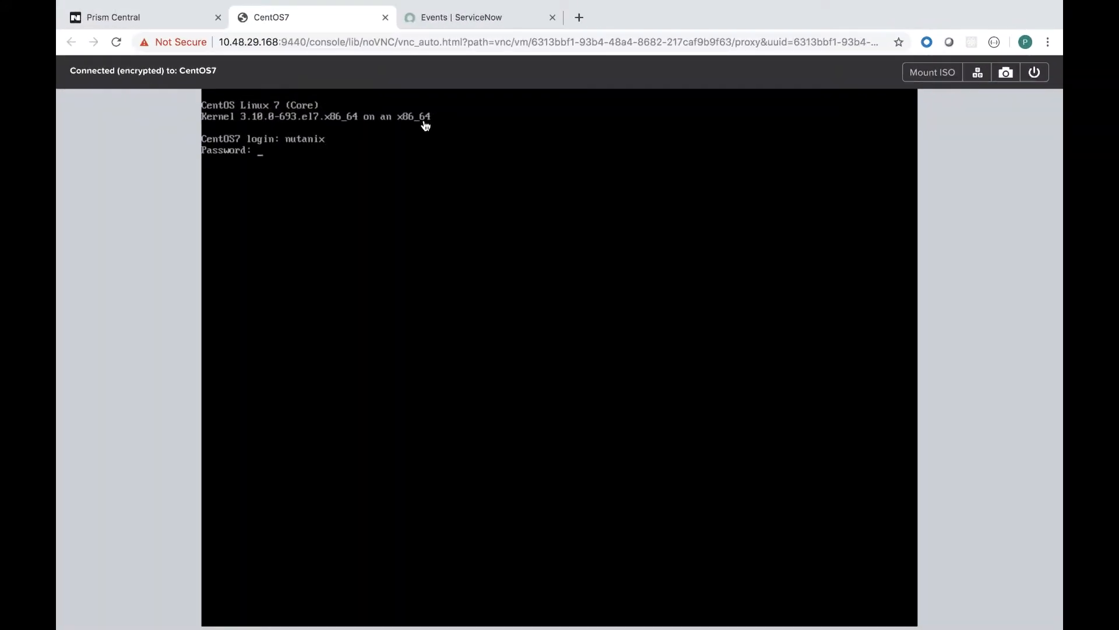
Step: Log in to the CentOS7 VM console and start the memory stress load
key("Return")
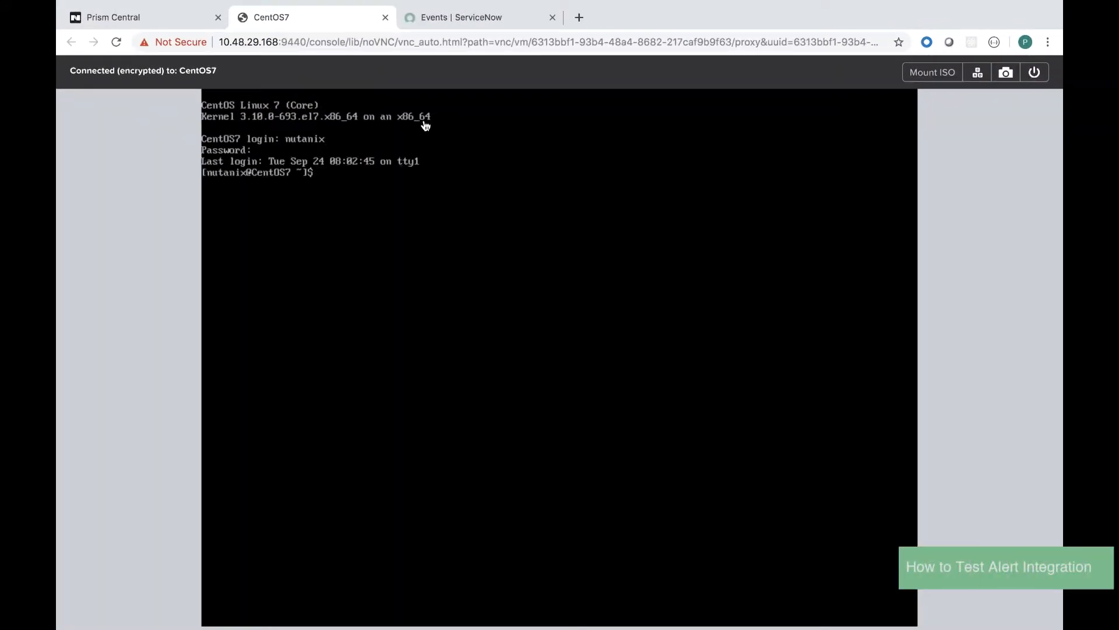
key("Return")
key("Return")
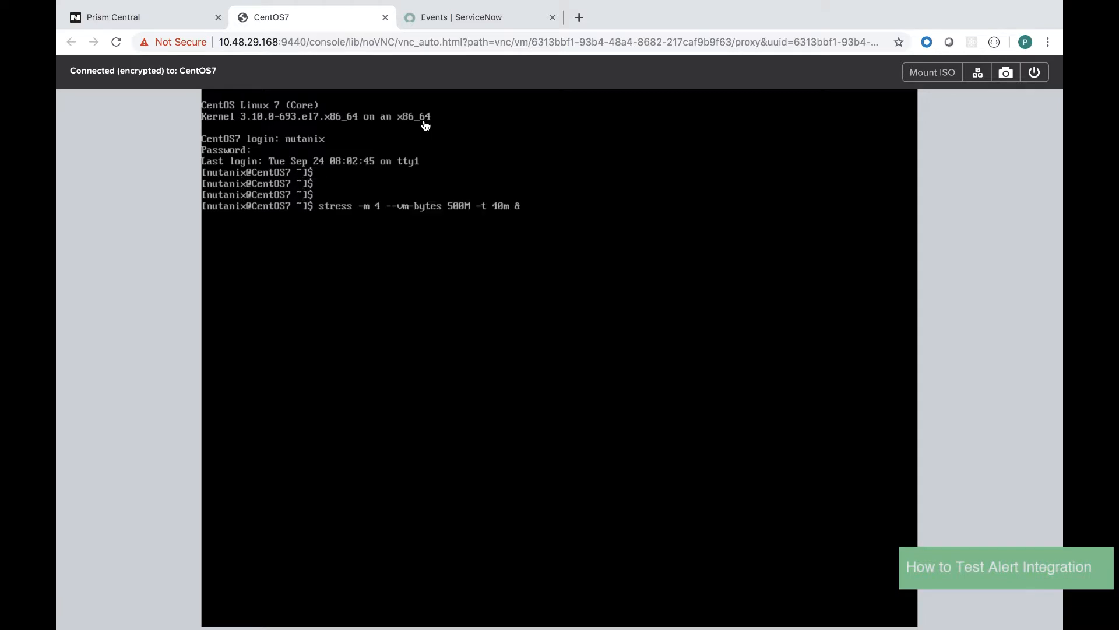
key("Return")
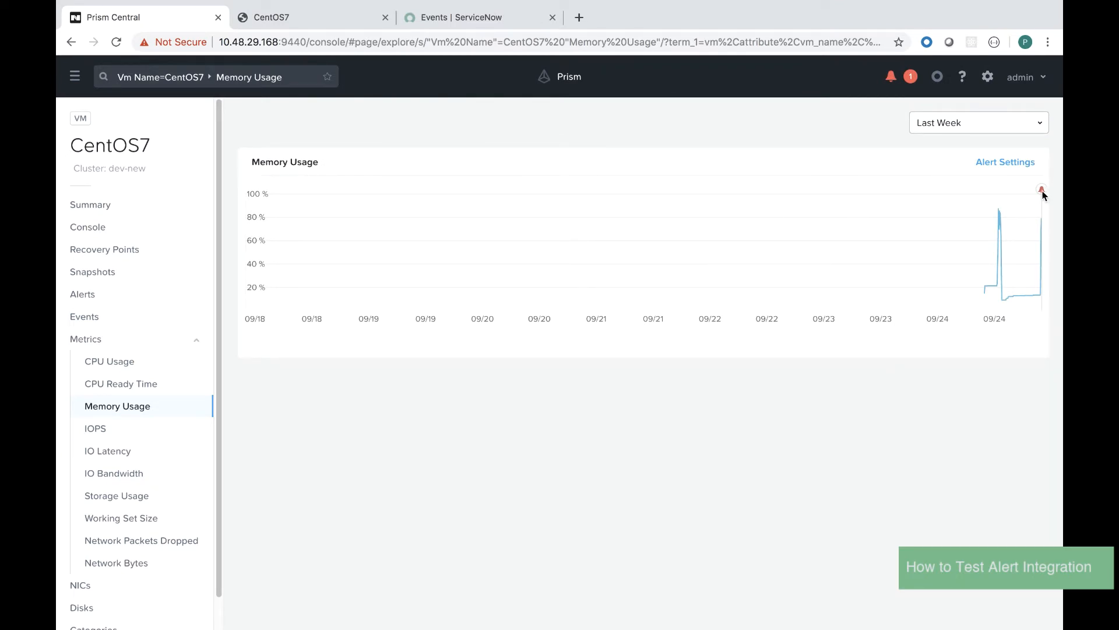
Step: Check the critical CentOS7 memory alert and the VM Memory Usage High (ServiceNow Integration) playbook's succeeded play
left_click(902, 86)
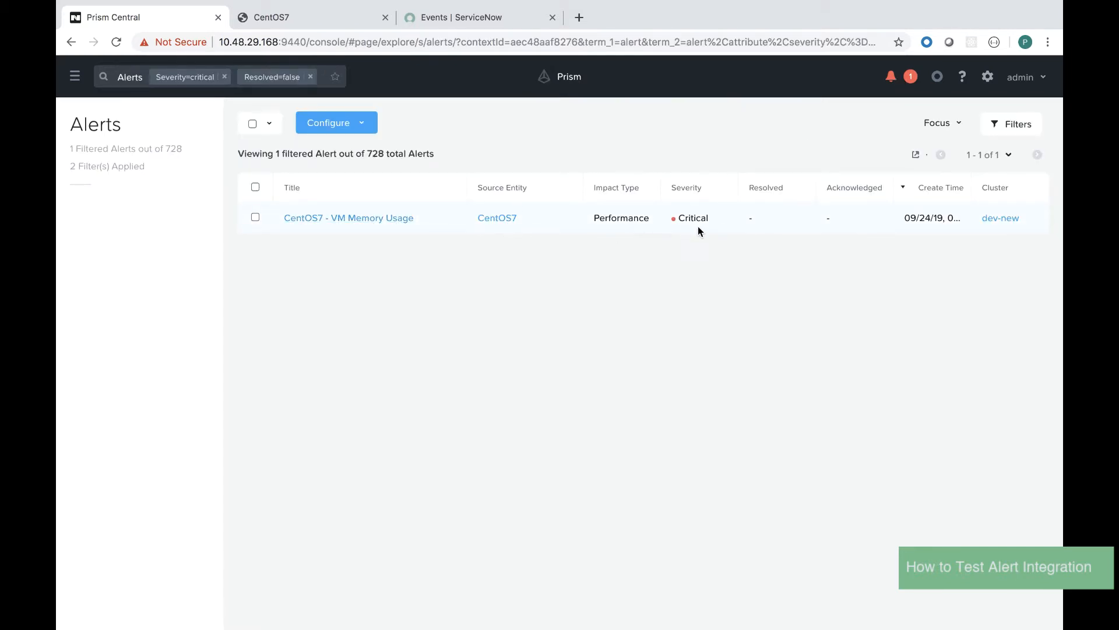
left_click(75, 76)
mouse_move(182, 251)
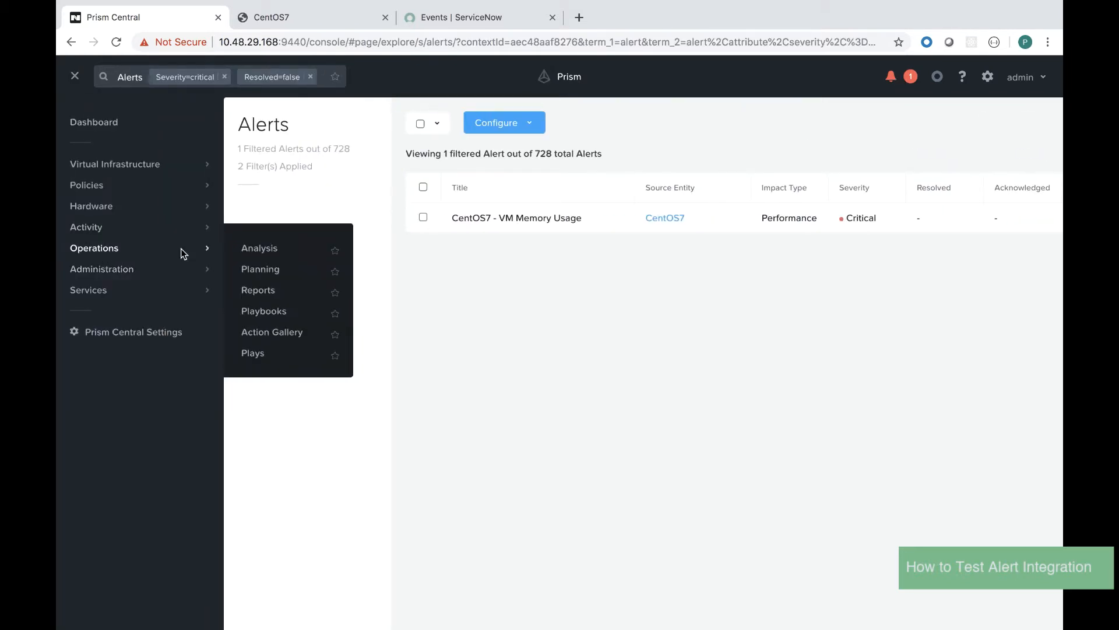
left_click(265, 312)
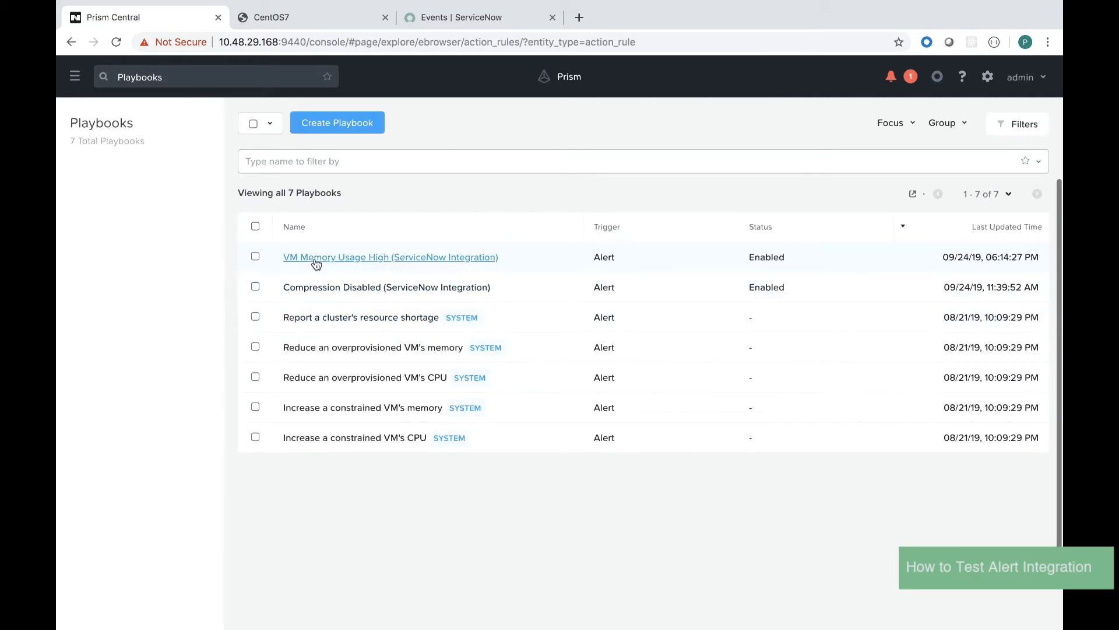
left_click(314, 260)
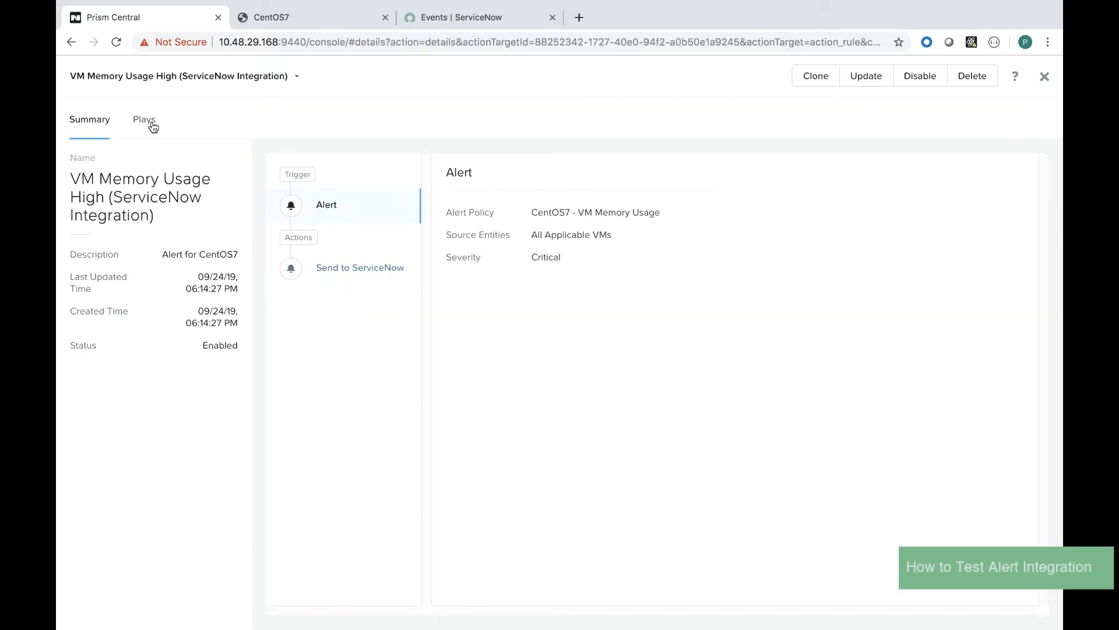
left_click(146, 120)
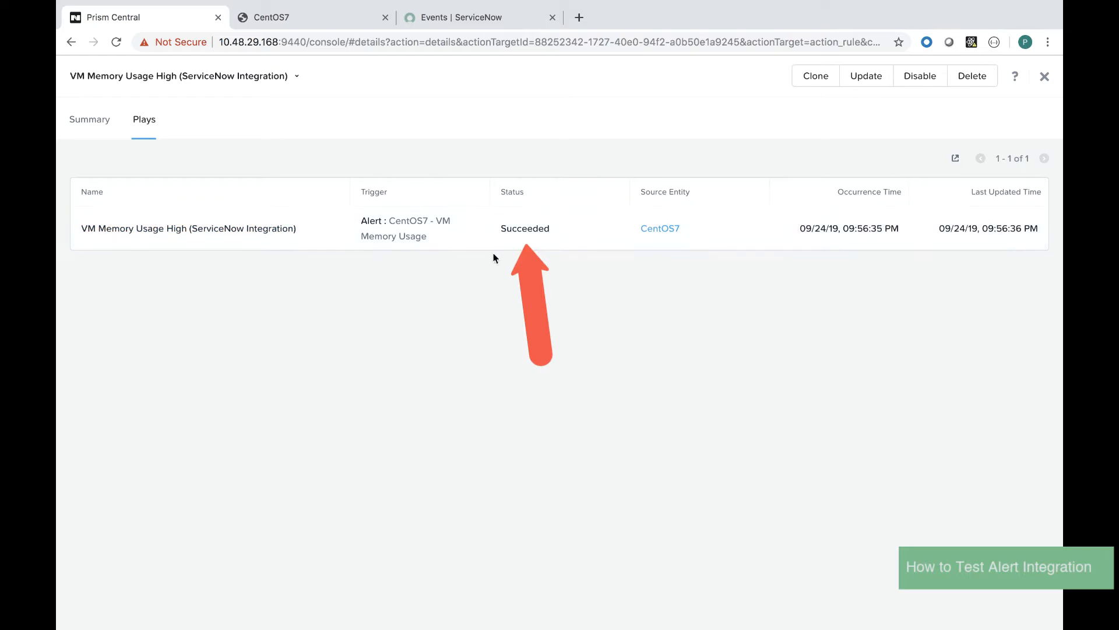
left_click(270, 230)
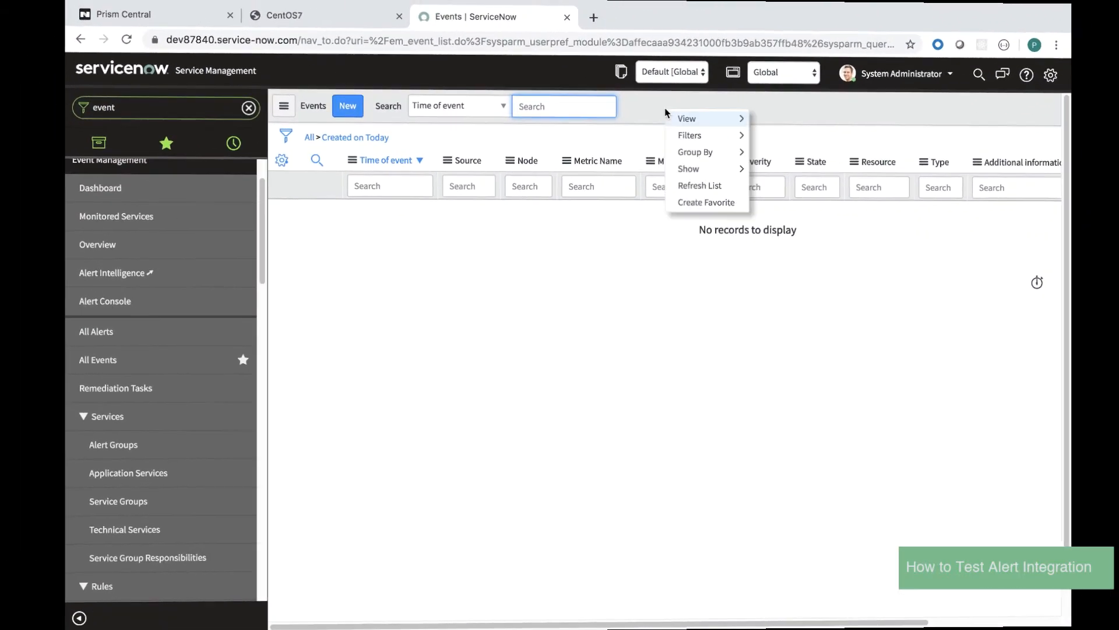
Step: Refresh the ServiceNow Events list and review the new Nutanix CentOS7 memory event record
left_click(697, 185)
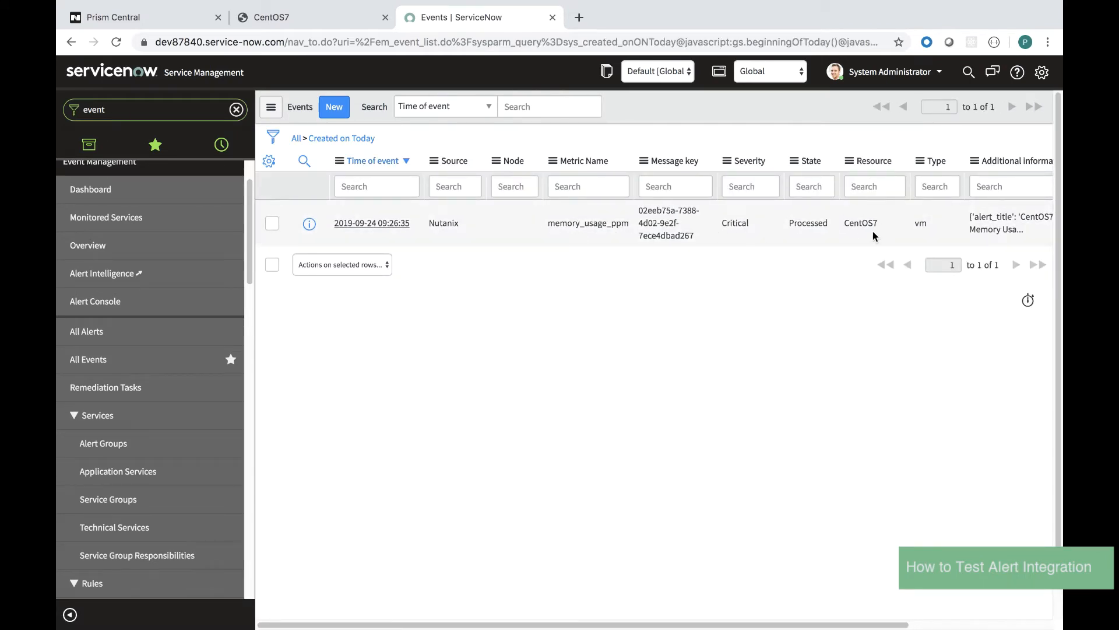
left_click(372, 223)
scroll(418, 281, "down", 4)
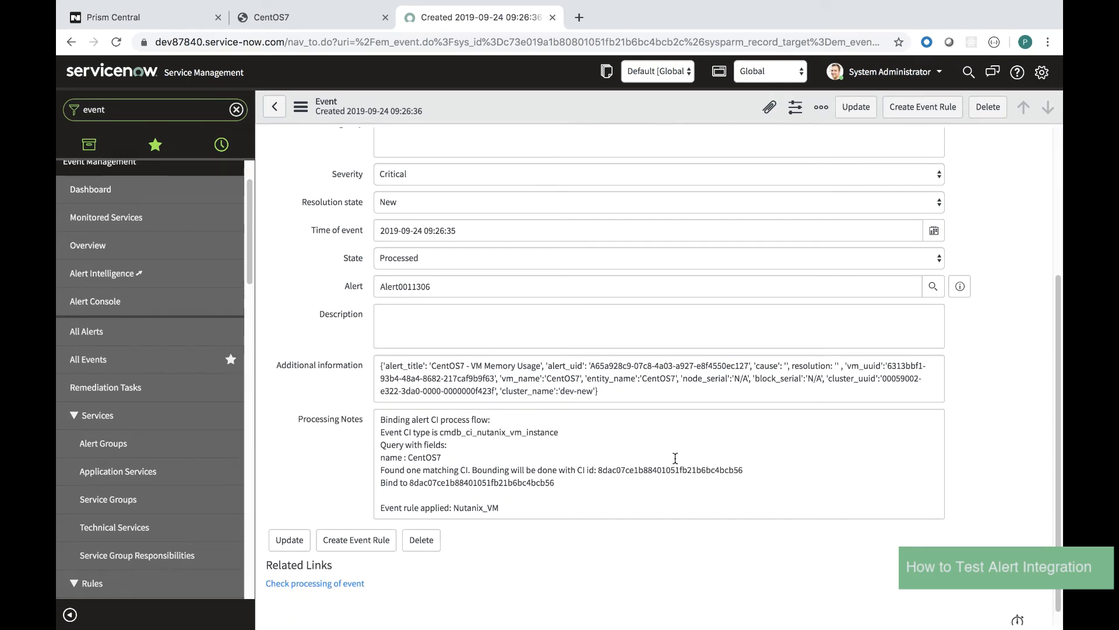
scroll(675, 459, "up", 4)
left_click(274, 107)
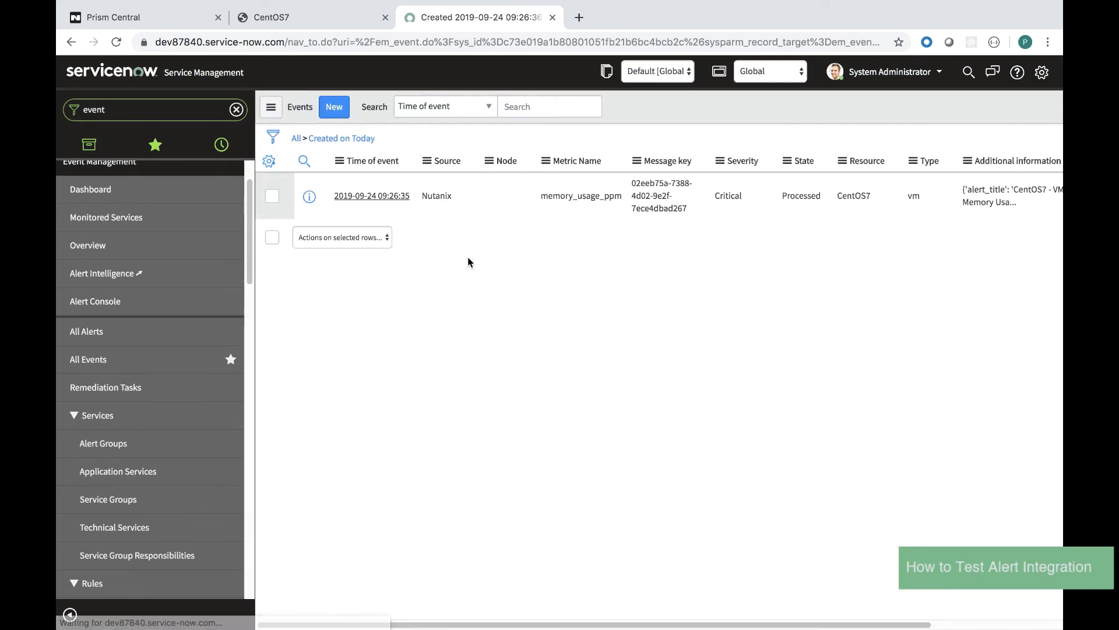
Step: Open the linked alert Alert0011306 and its configuration item's dependency view
scroll(468, 261, "right", 5)
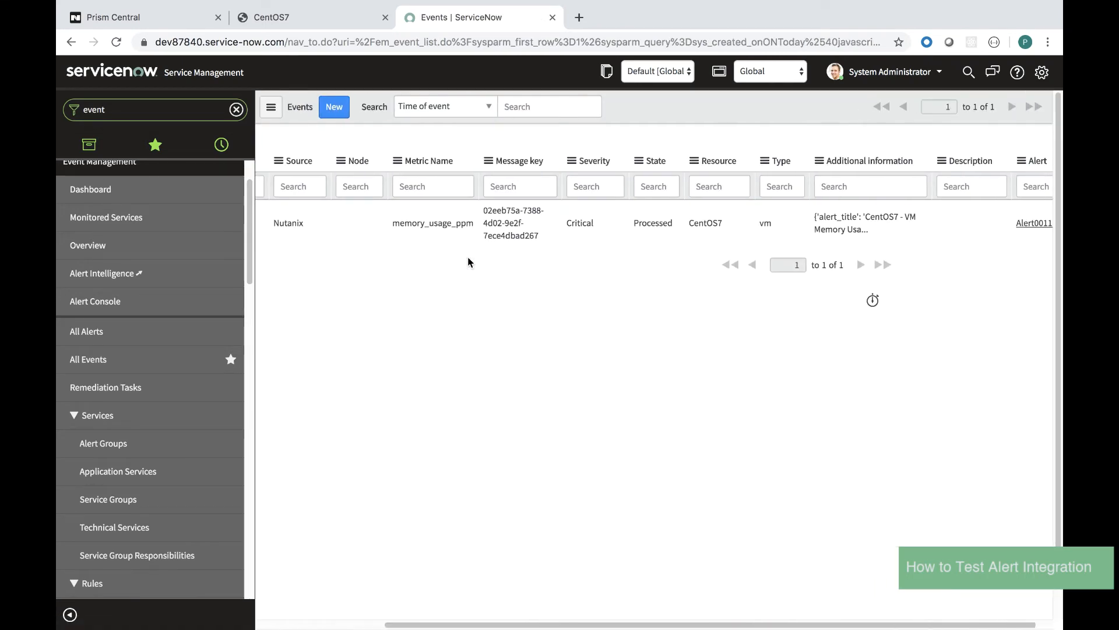
left_click(1015, 224)
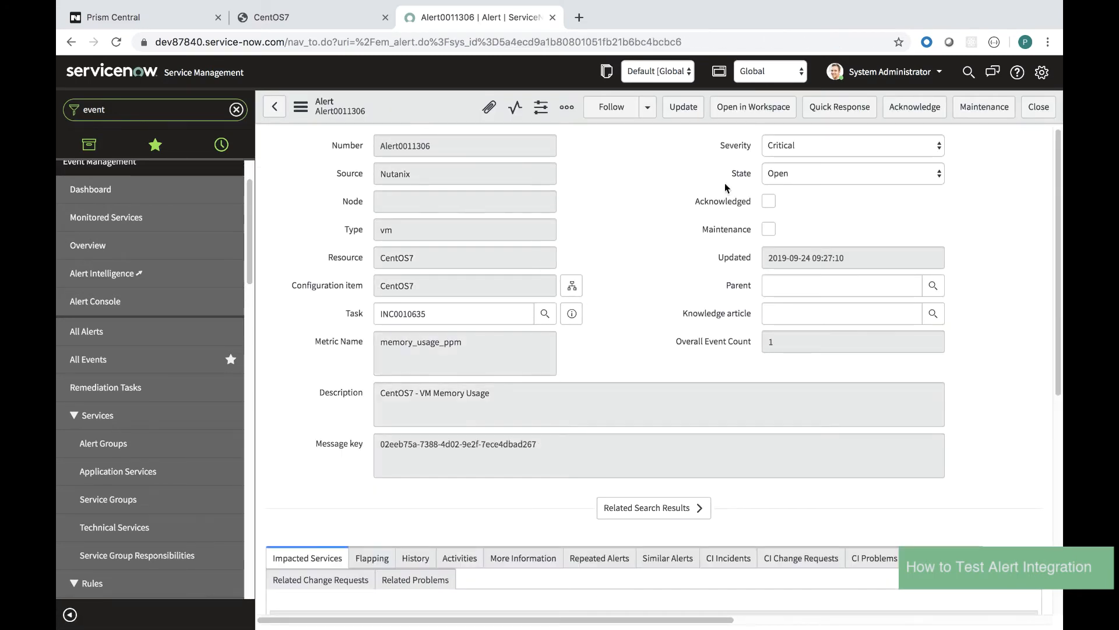
left_click(572, 285)
Step: Copy the alert's incident number and bring up the list of open incidents
left_click(151, 107)
left_click(342, 313)
key("super+c")
left_click(152, 109)
type("incident")
left_click(81, 276)
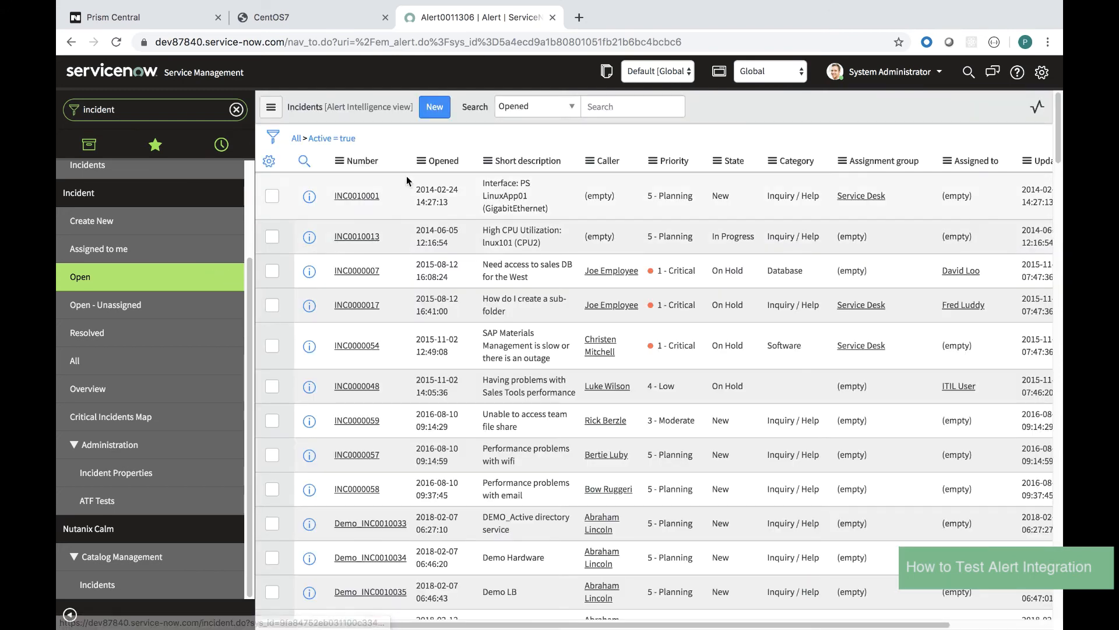
Step: Search incidents by Number for INC0010635 and open it
left_click(563, 114)
left_click(519, 92)
key("super+v")
key("Return")
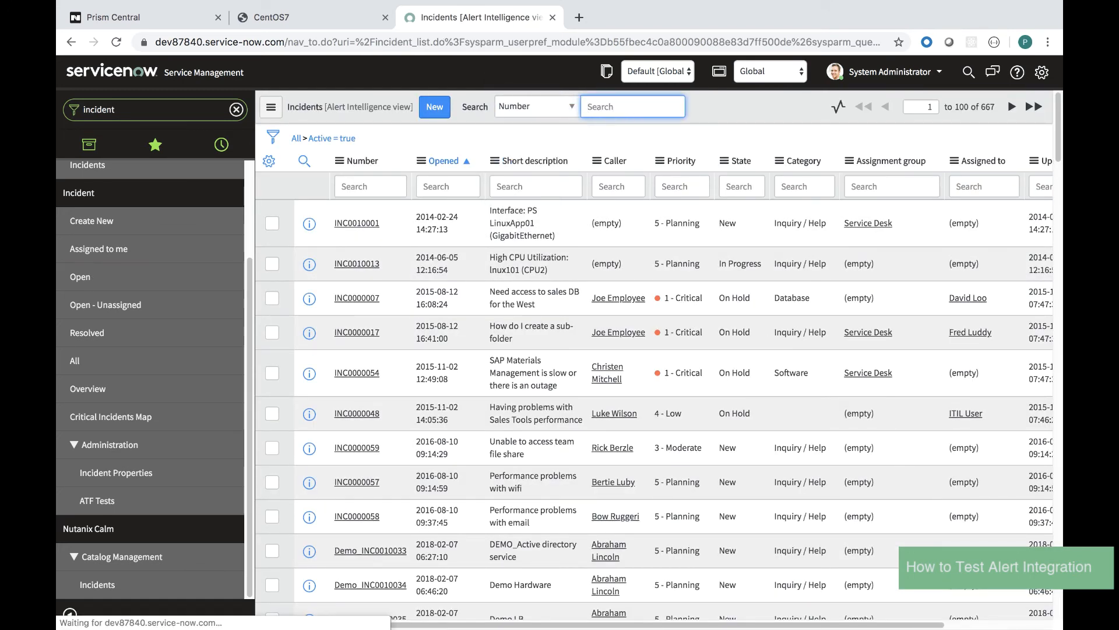
left_click(366, 217)
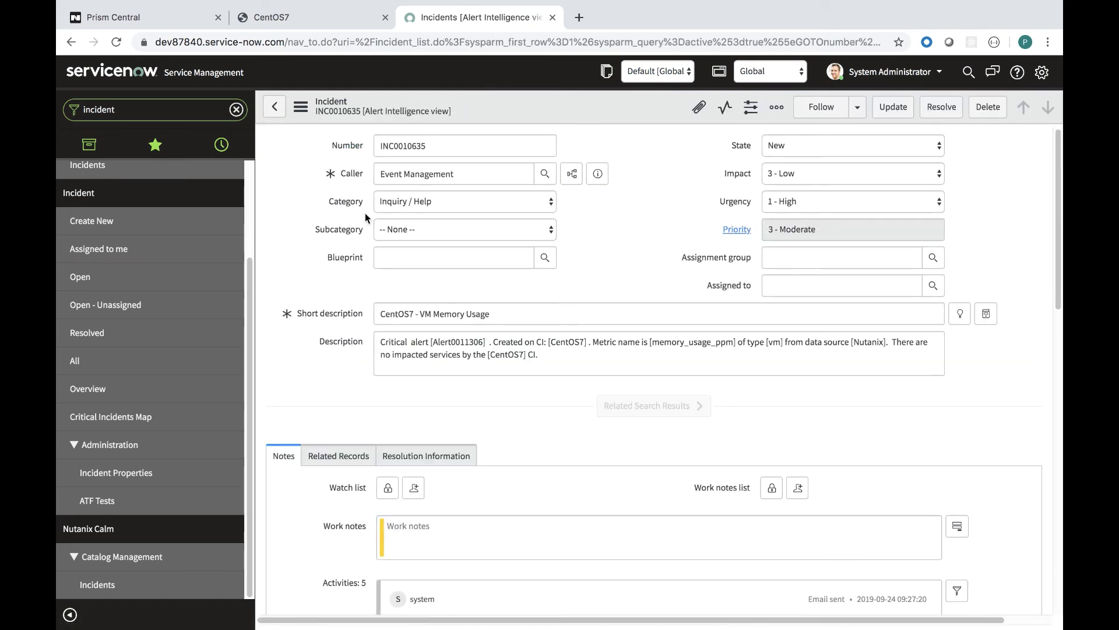